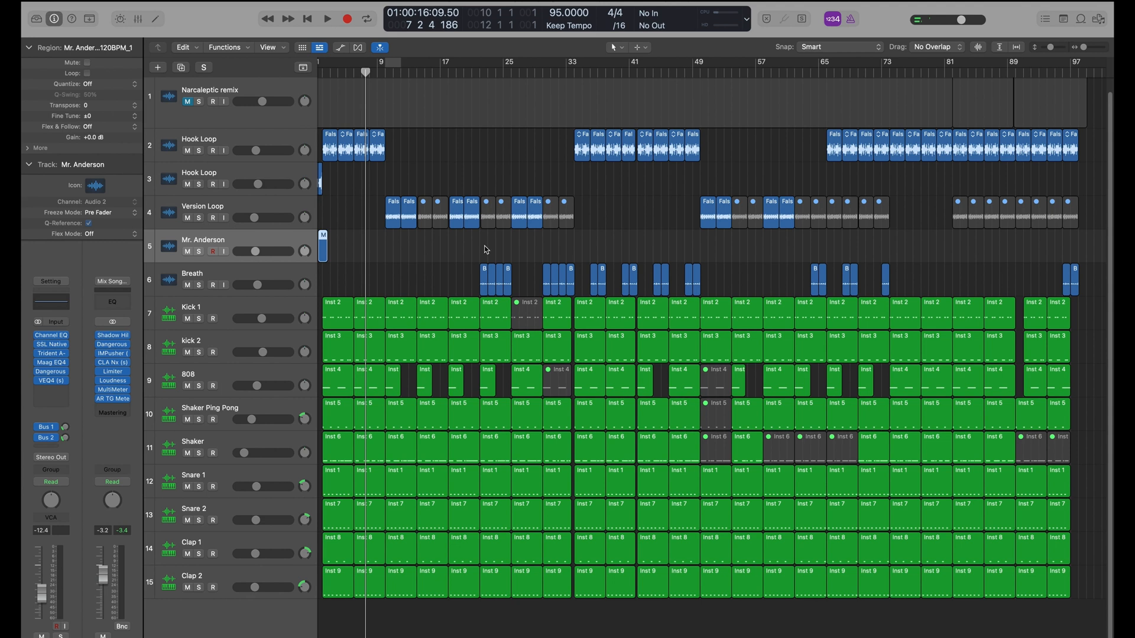
Open the SSL Native Channel Strip 2 on the selected track and inspect its LMF, HMF and HF frequency controls
left_click(51, 344)
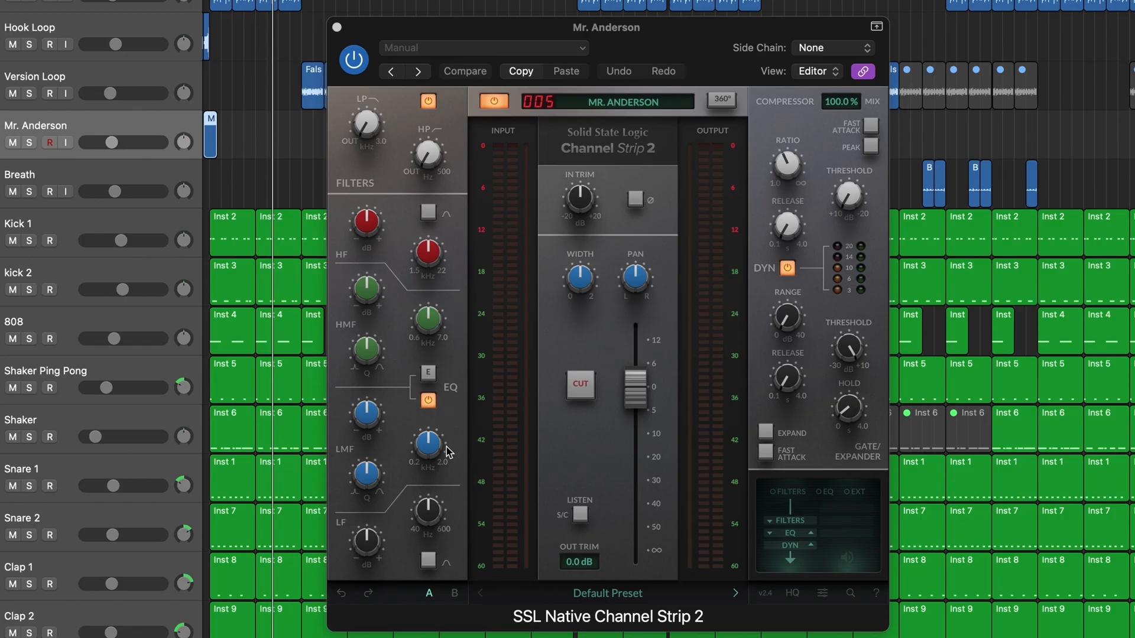
mouse_move(444, 510)
mouse_move(448, 309)
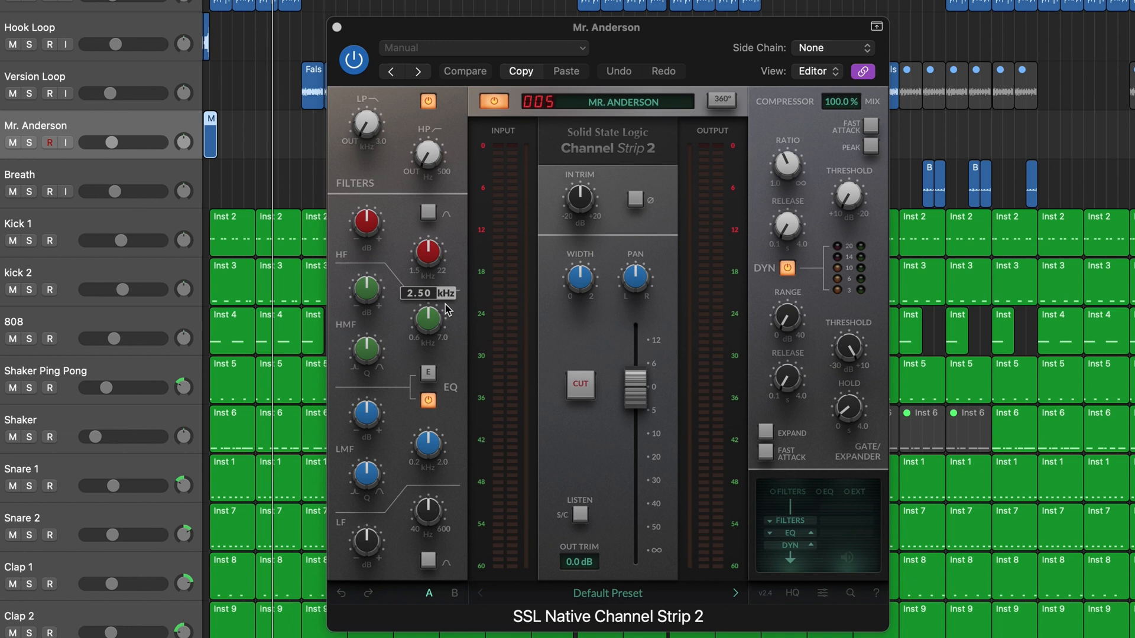
mouse_move(419, 252)
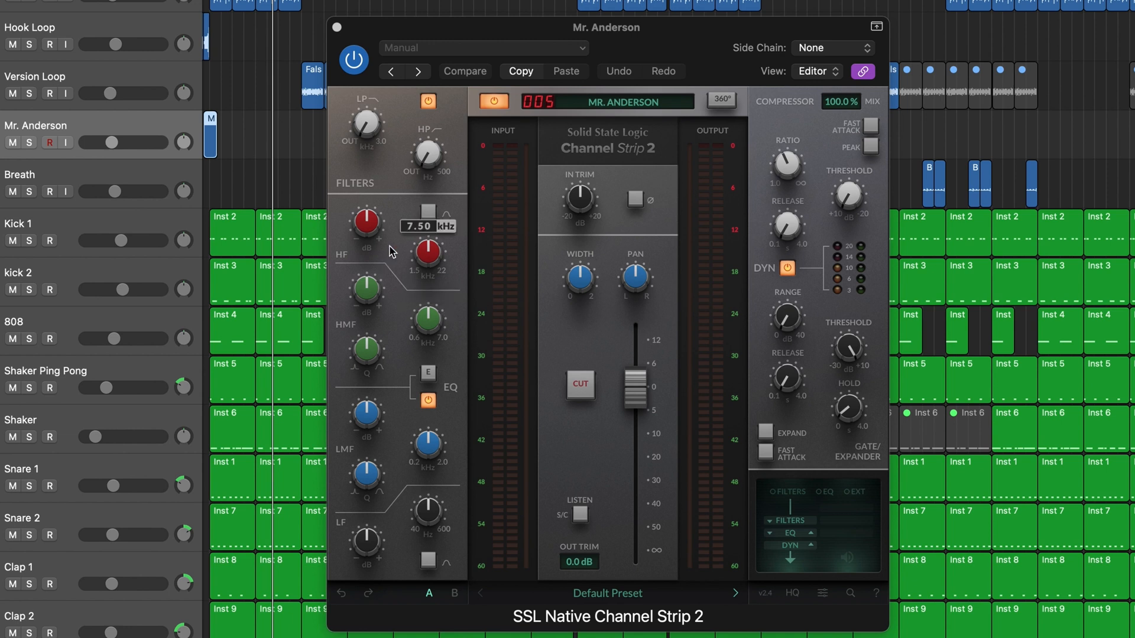
Adjust the channel strip's HF band frequency and move the EQ stage up in the processing order
left_click(426, 260)
mouse_move(426, 261)
left_mouse_down()
mouse_move(427, 211)
mouse_move(427, 266)
left_mouse_up()
mouse_move(419, 331)
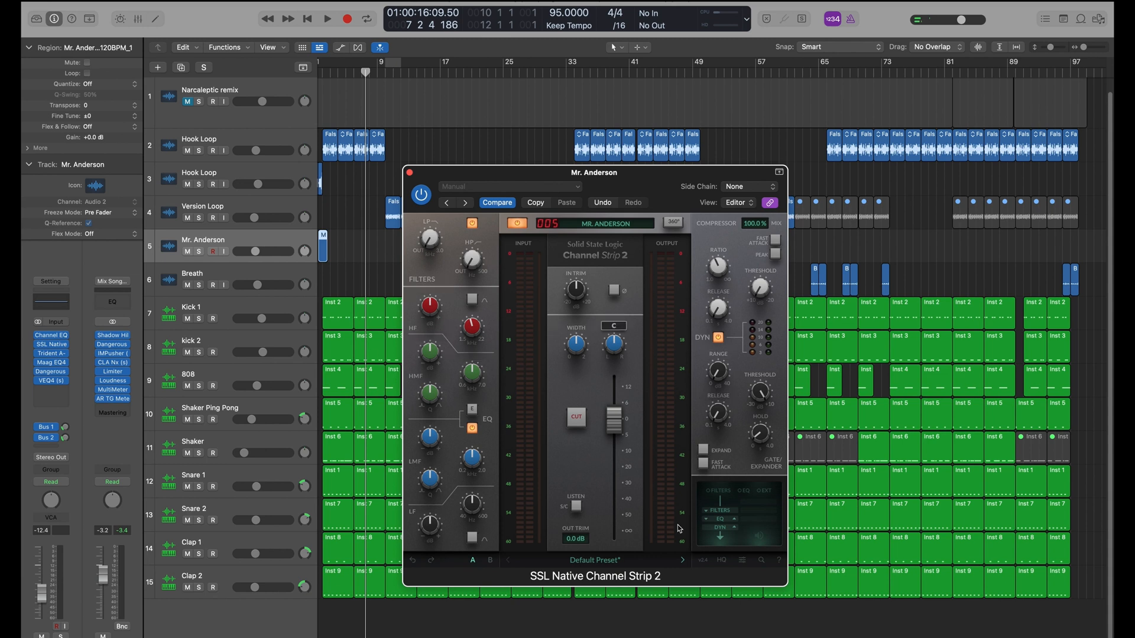
left_click(735, 520)
Sweep the Trident A-Range's high, high-mid, low-mid and low frequency selectors through their settings
mouse_move(567, 356)
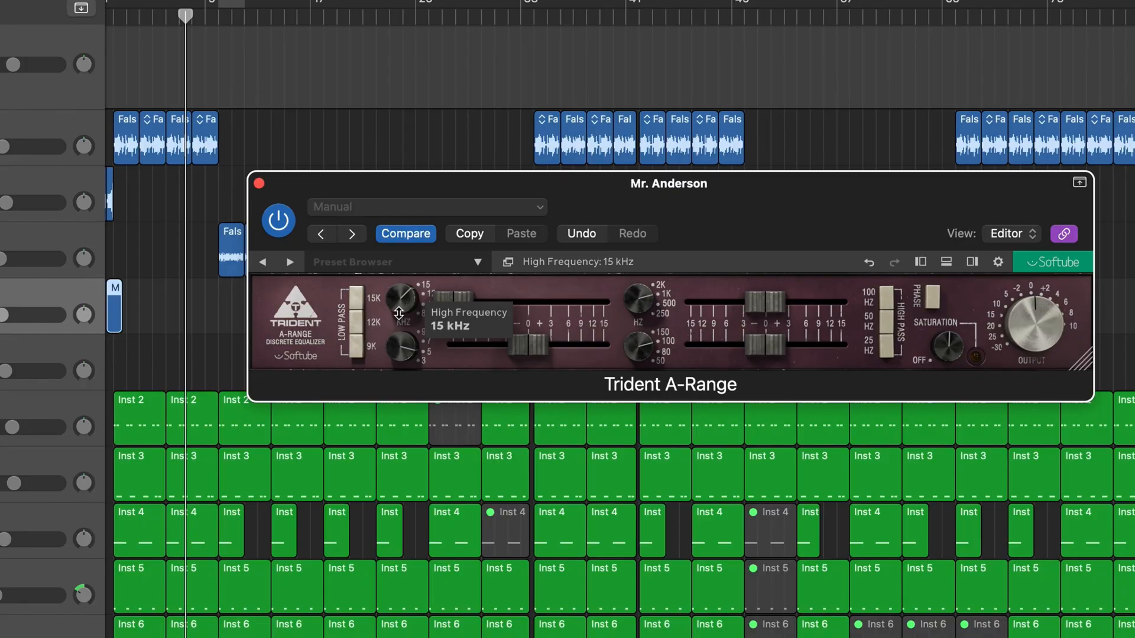
left_click_drag(399, 313, 403, 299)
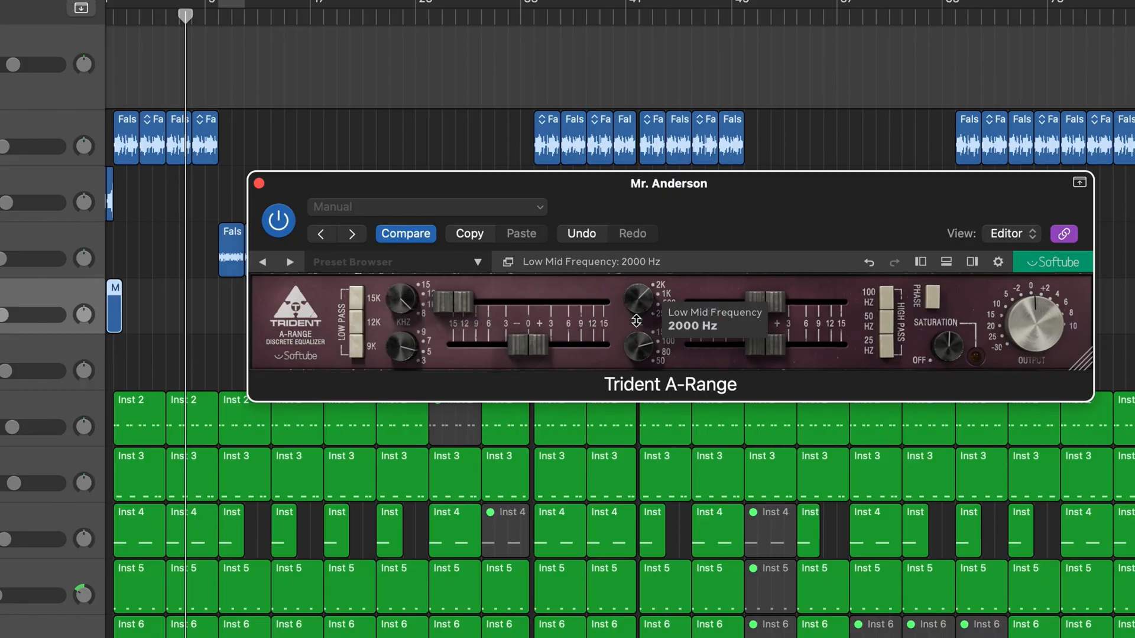
mouse_move(401, 347)
left_mouse_down()
mouse_move(394, 386)
mouse_move(402, 370)
left_mouse_up()
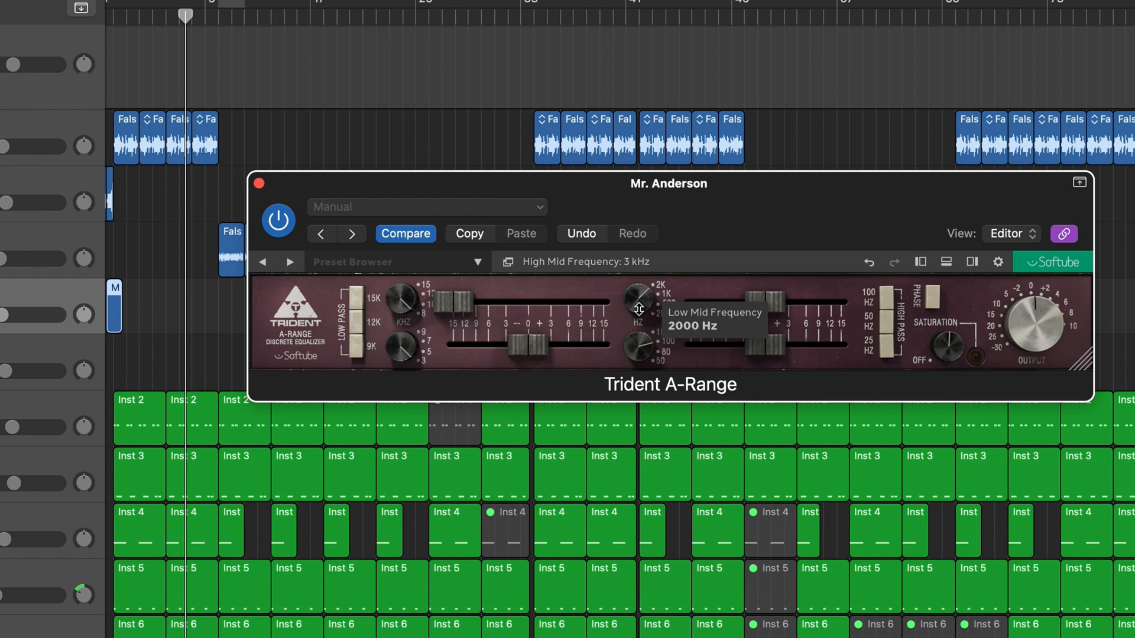
left_click_drag(639, 309, 639, 281)
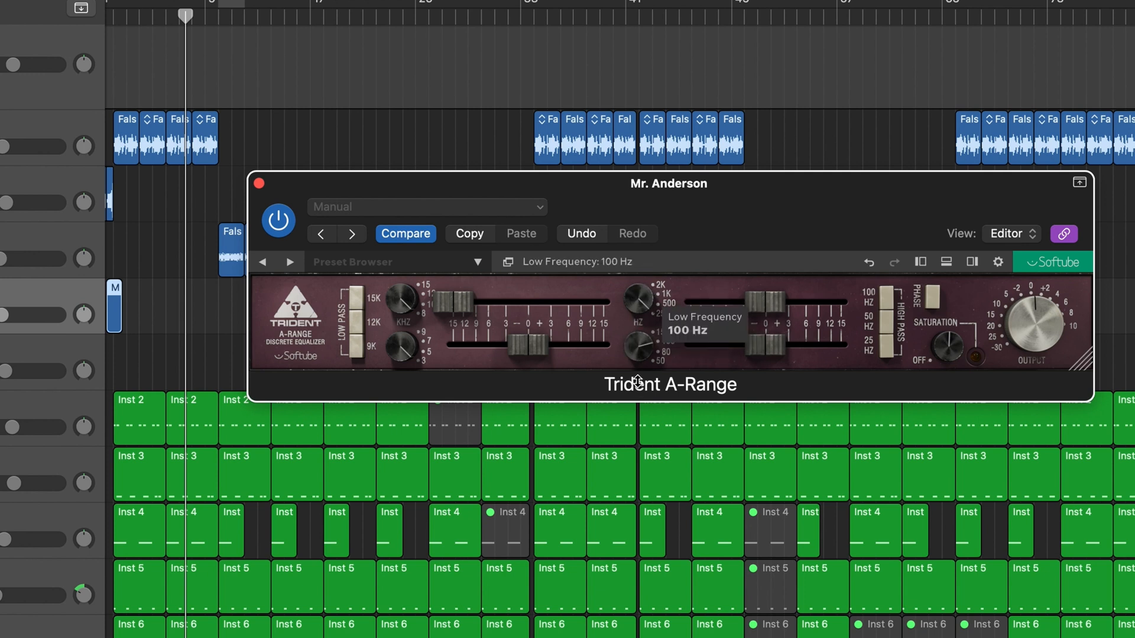
left_click_drag(637, 382, 638, 365)
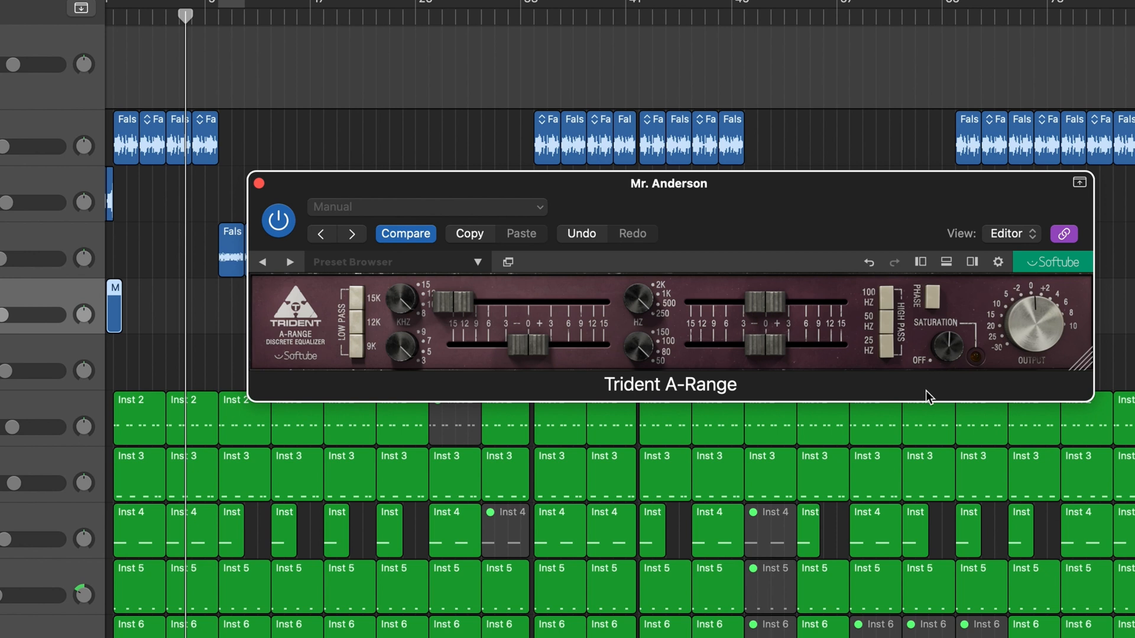
Engage the Trident A-Range's 25, 50 and 100 Hz high-pass filters and its 15, 12 and 9 kHz low-pass filters
left_click(891, 351)
left_click(886, 324)
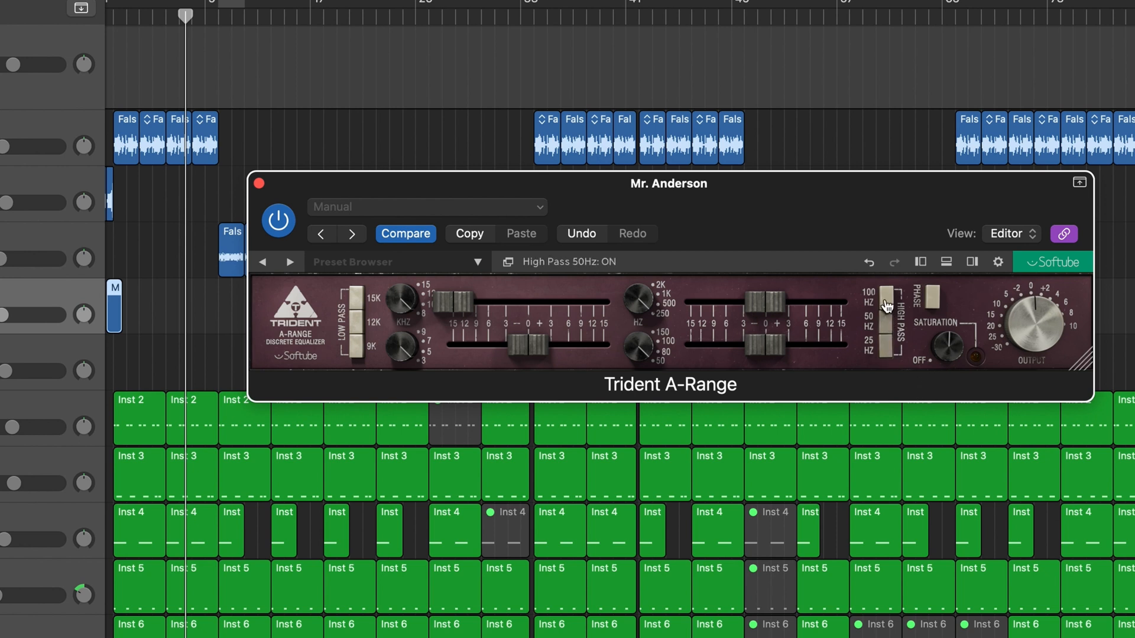
left_click(885, 303)
left_click(351, 300)
left_click(352, 318)
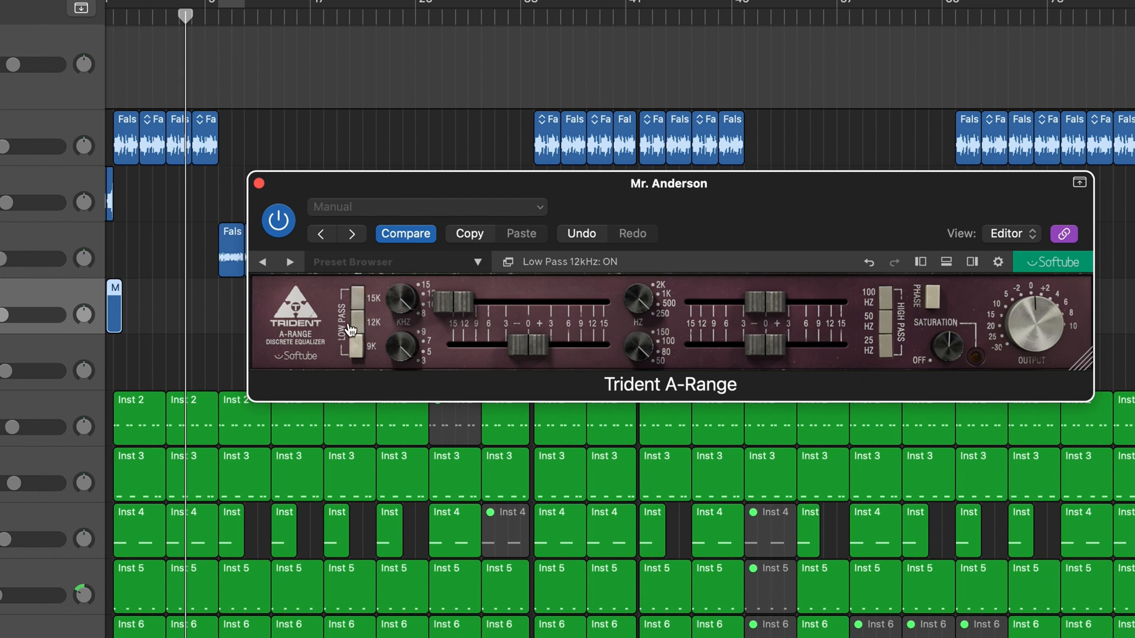
left_click(355, 349)
left_click(357, 355)
left_click(357, 349)
Disengage all three low-pass filters and all three high-pass filters on the Trident A-Range
left_click(357, 349)
left_click(358, 315)
left_click(357, 299)
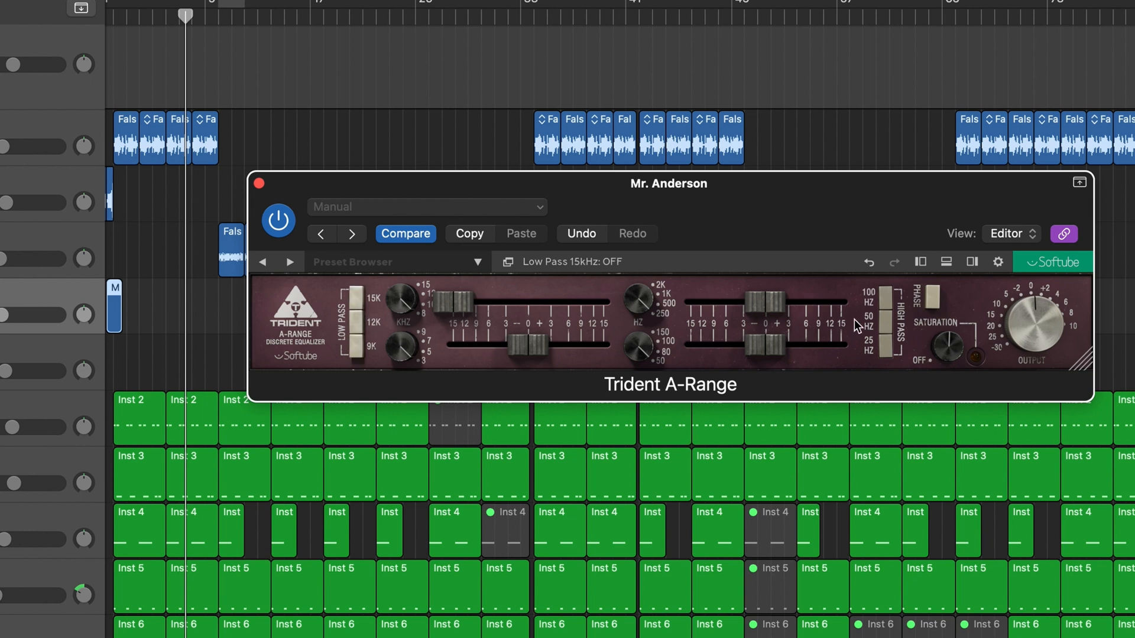
left_click(884, 298)
left_click(885, 321)
left_click(885, 344)
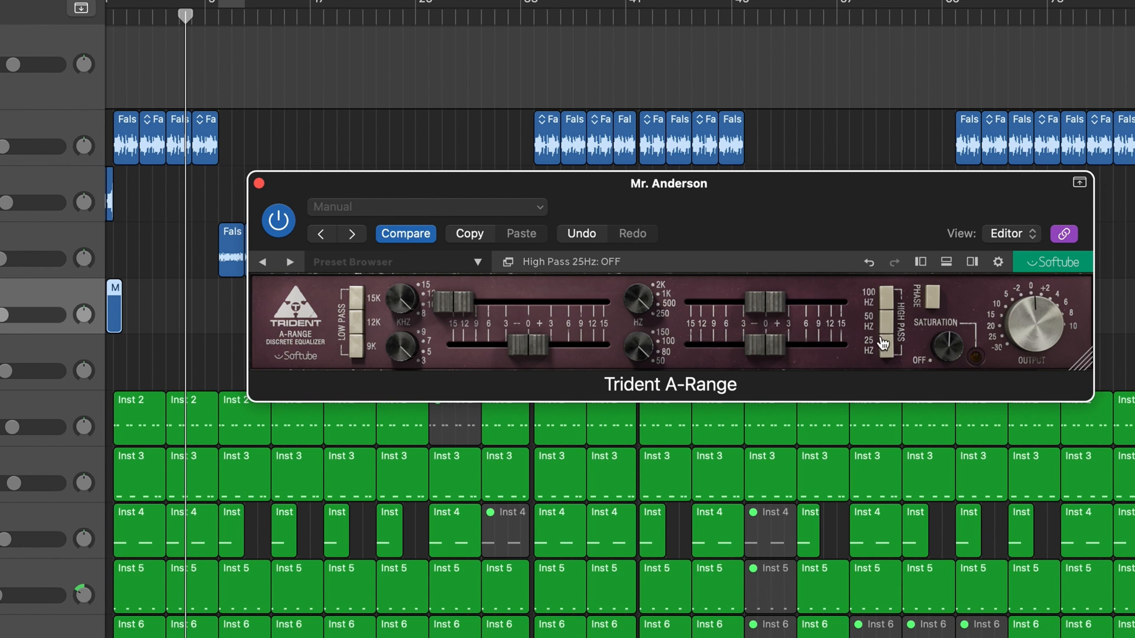
Check the Trident A-Range's saturation and output controls, and bring the high-frequency gain fader to about 0
mouse_move(950, 362)
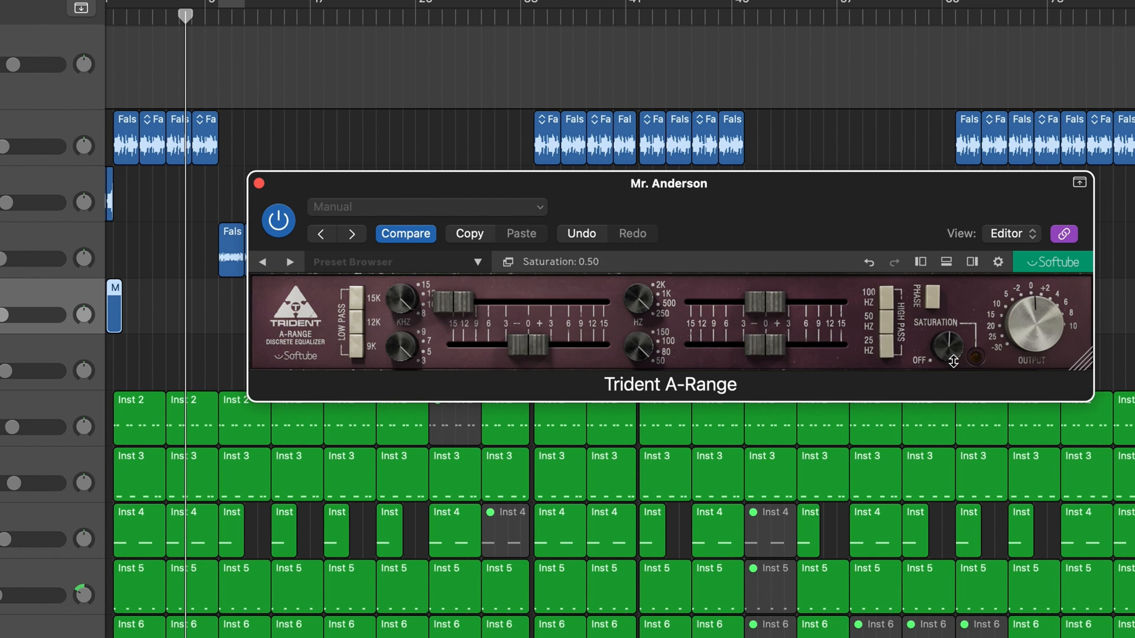
mouse_move(1039, 361)
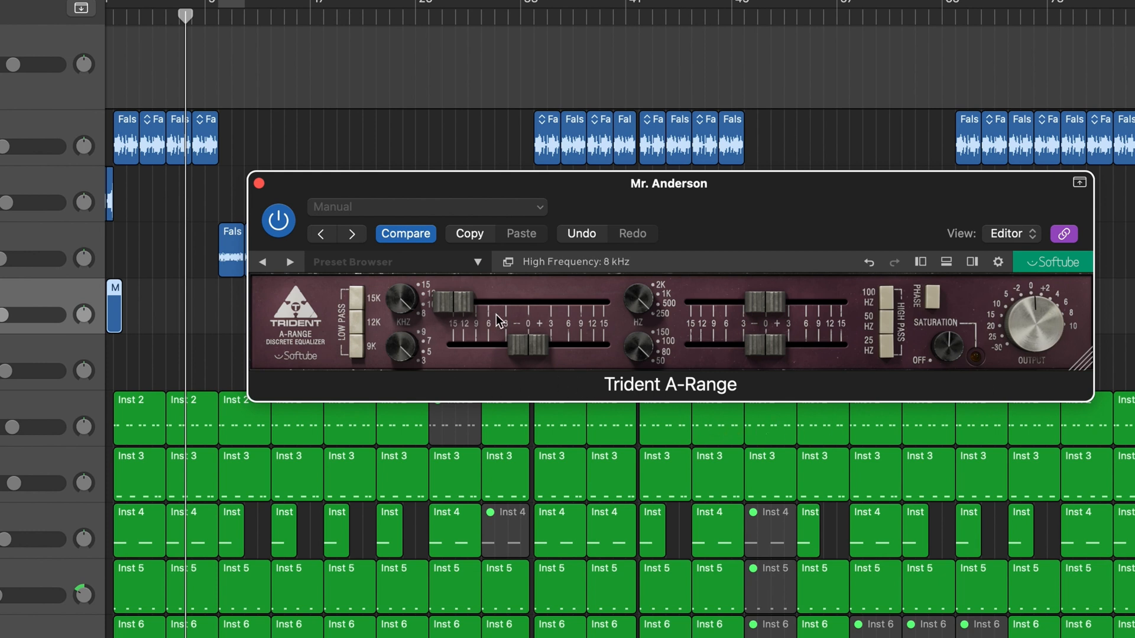
mouse_move(555, 326)
left_click_drag(462, 303, 526, 321)
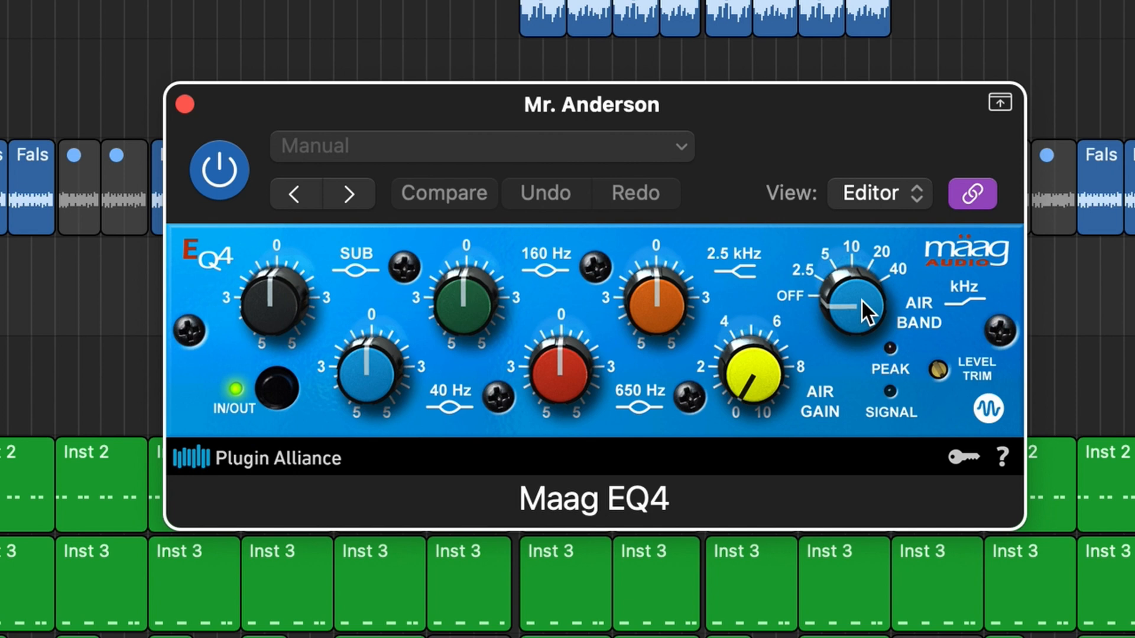
Set the Maag EQ4's air band to 40 kHz with an air gain of 7.0, and boost the SUB band
left_click_drag(854, 300, 865, 171)
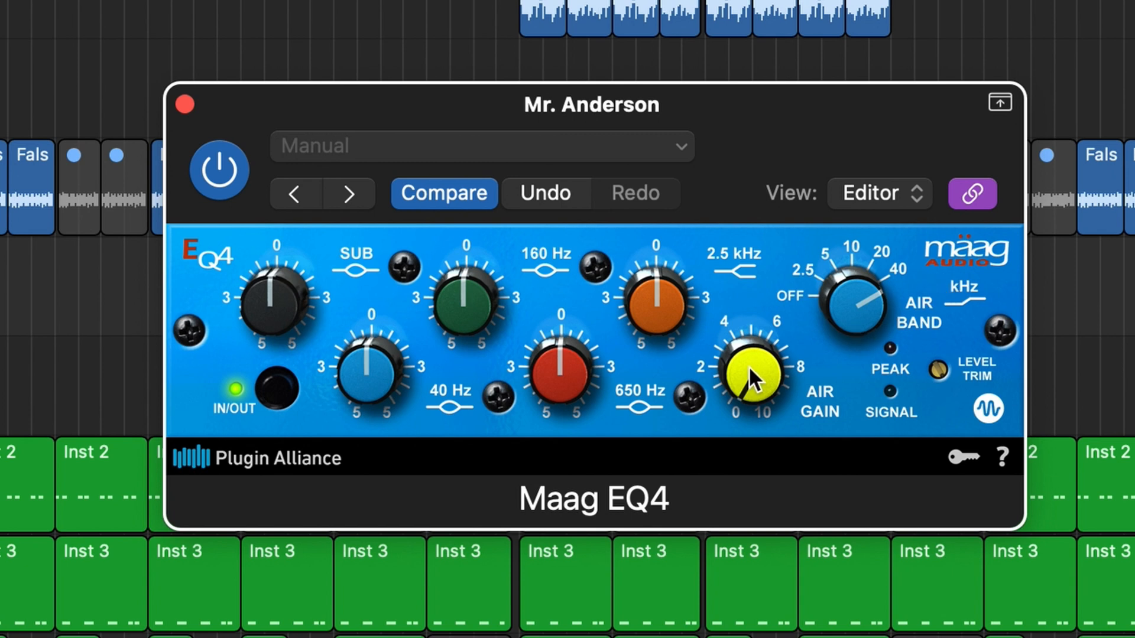
left_click_drag(725, 371, 733, 213)
mouse_move(749, 381)
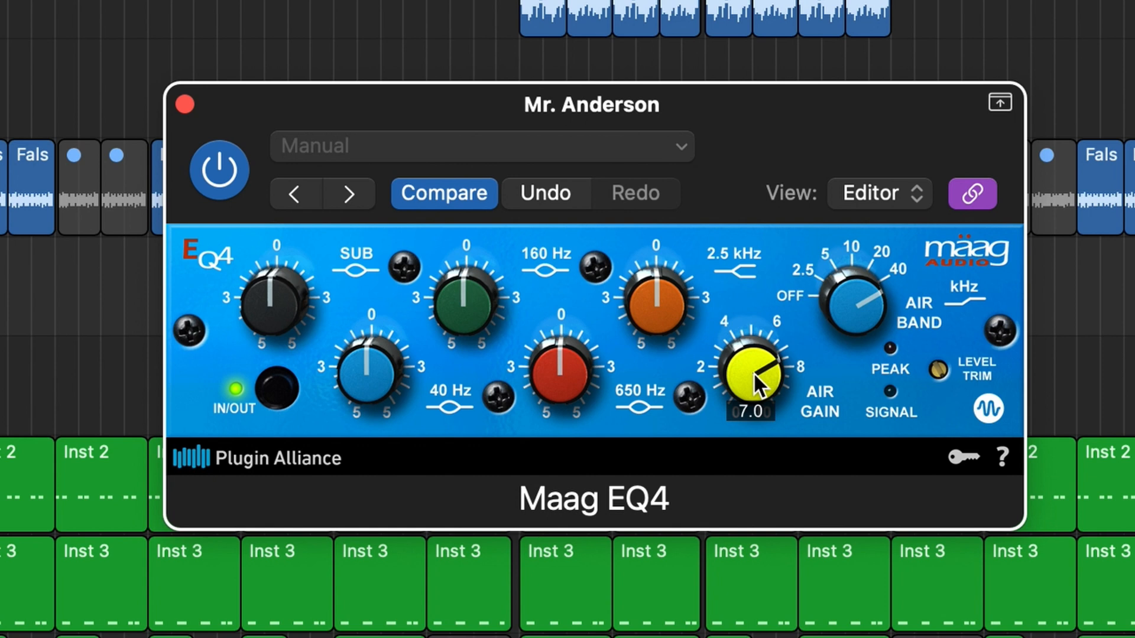
left_click_drag(254, 288, 264, 257)
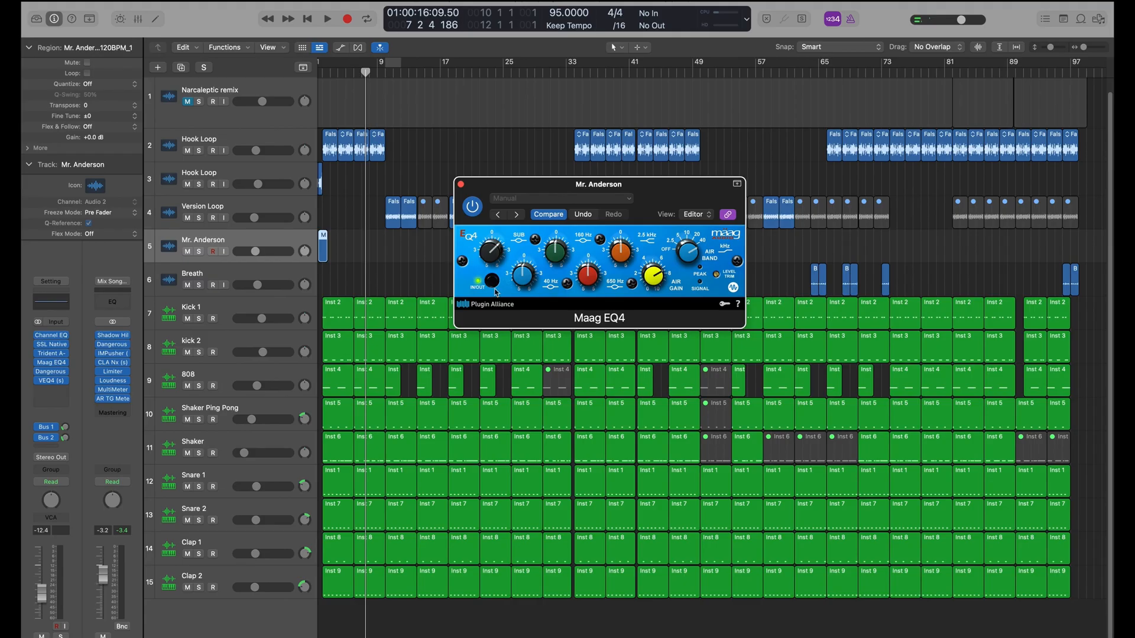
Open the Dangerous BAX EQ Master and set its low-frequency shelf to 84 Hz
left_click(51, 371)
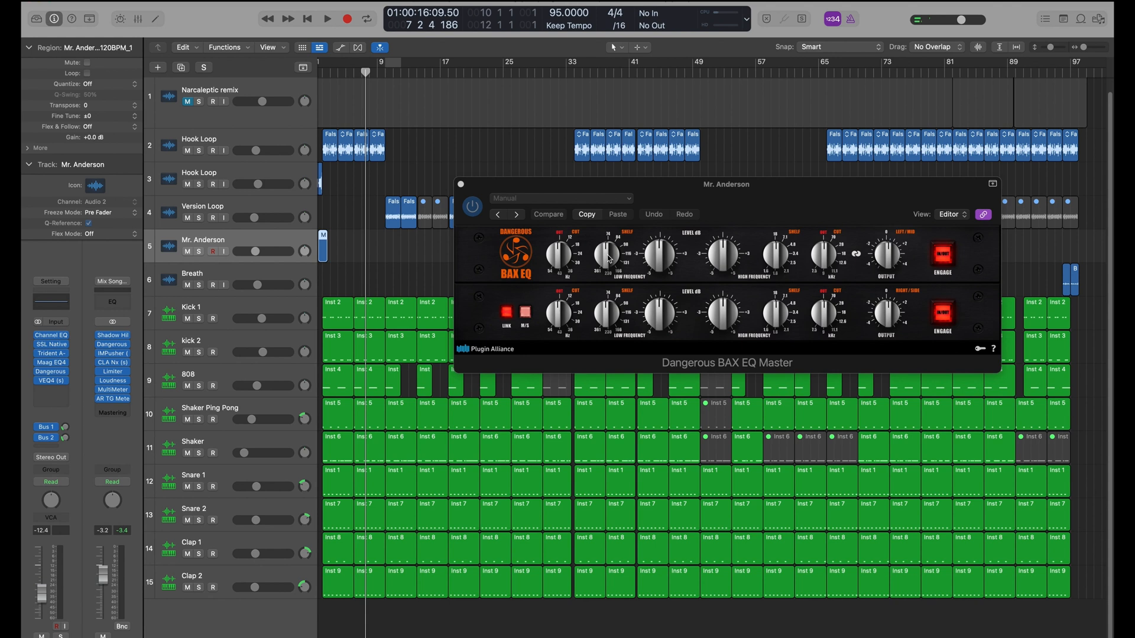
left_click_drag(609, 258, 608, 209)
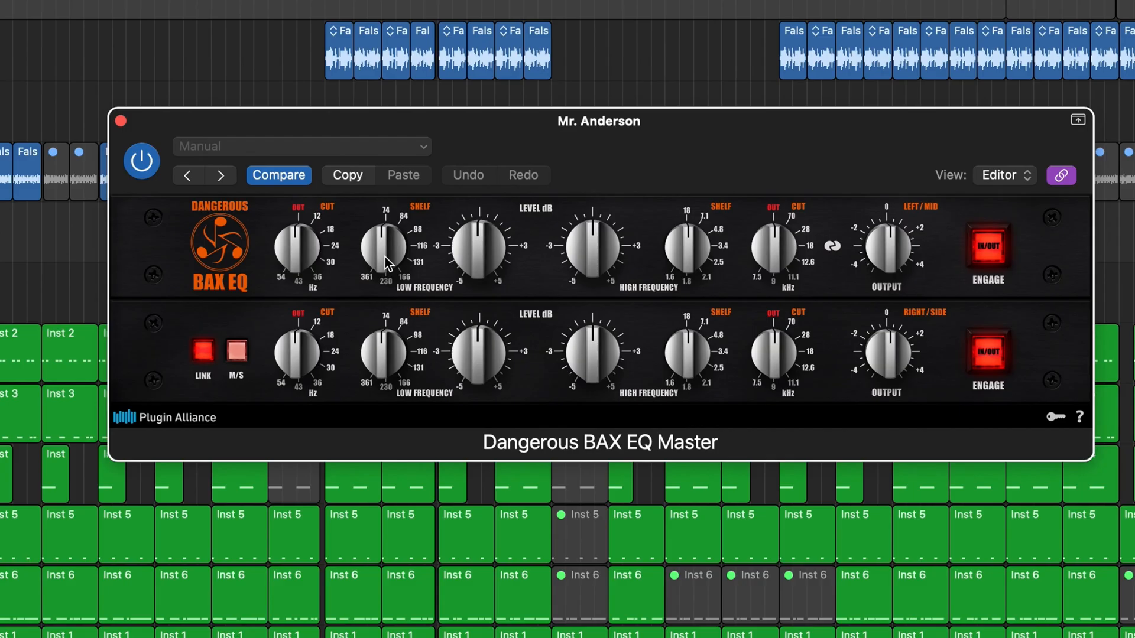
left_click(386, 251)
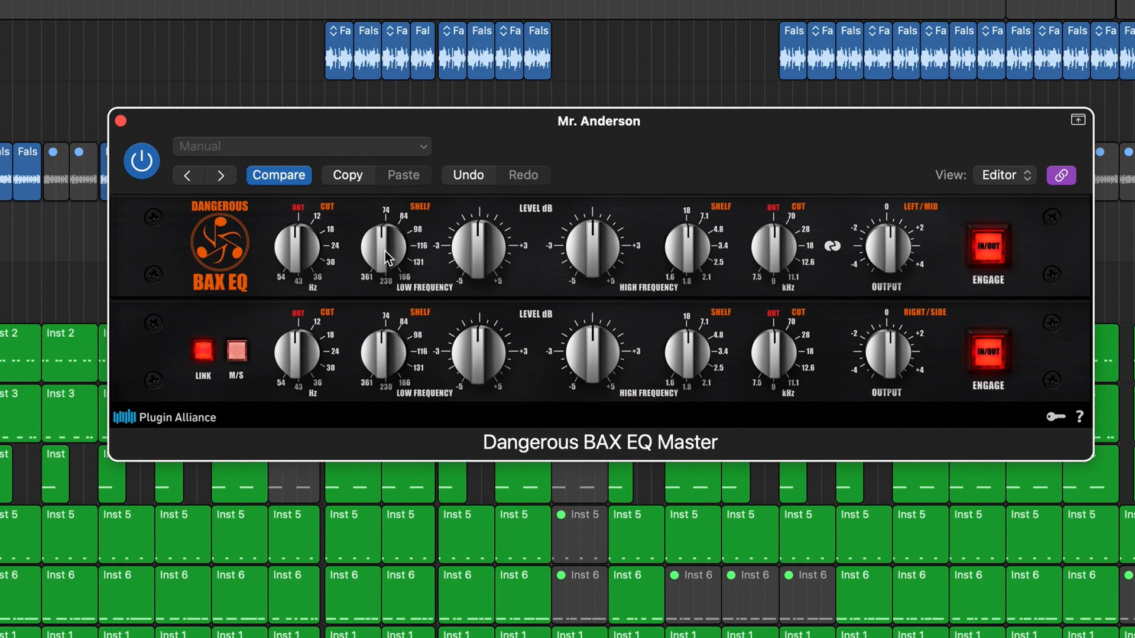
left_click_drag(385, 251, 386, 118)
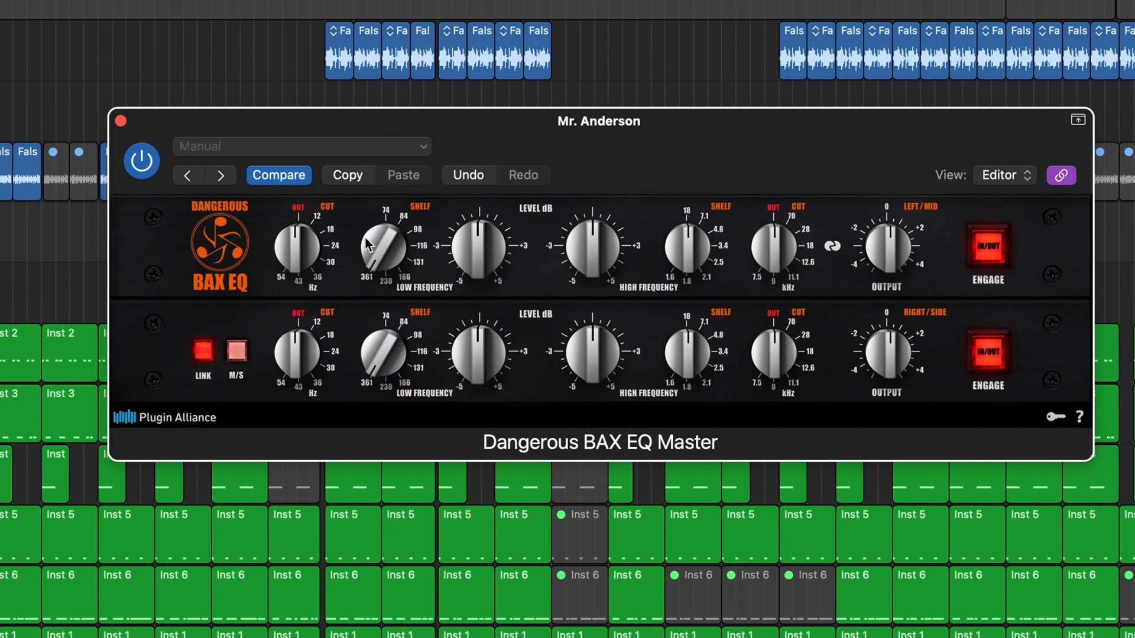
left_click_drag(384, 246, 386, 343)
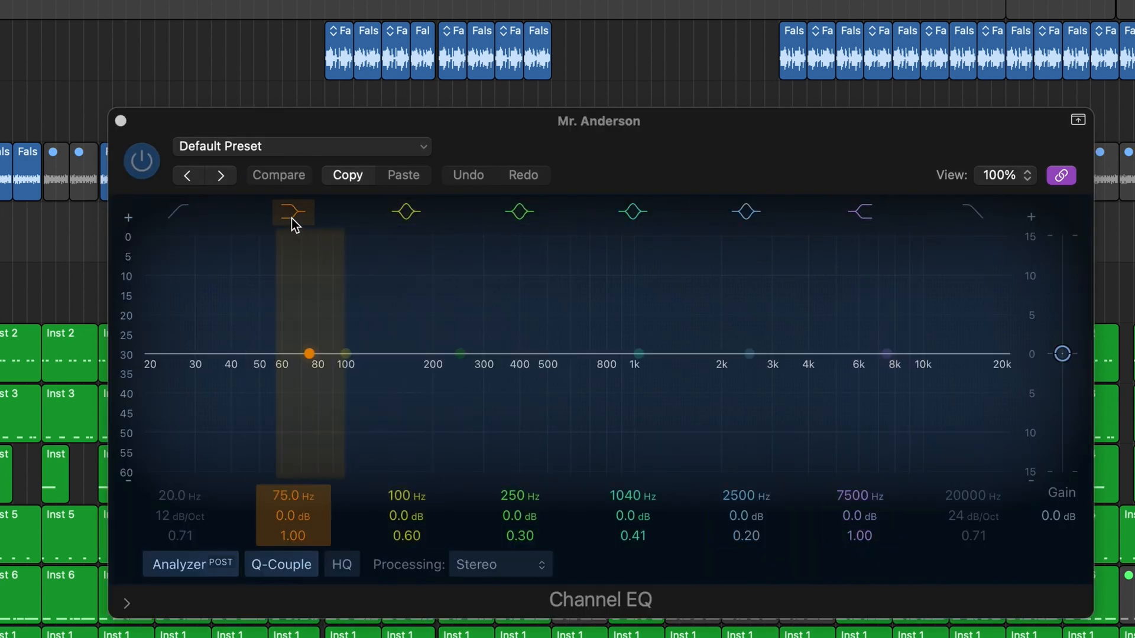
Boost the Channel EQ's low shelf by about 9.4 dB at 72.5 Hz with a Q of 1.30, and shift it to a lower frequency
left_click(293, 217)
left_click(293, 217)
left_click_drag(309, 354, 310, 259)
left_click_drag(302, 535, 302, 520)
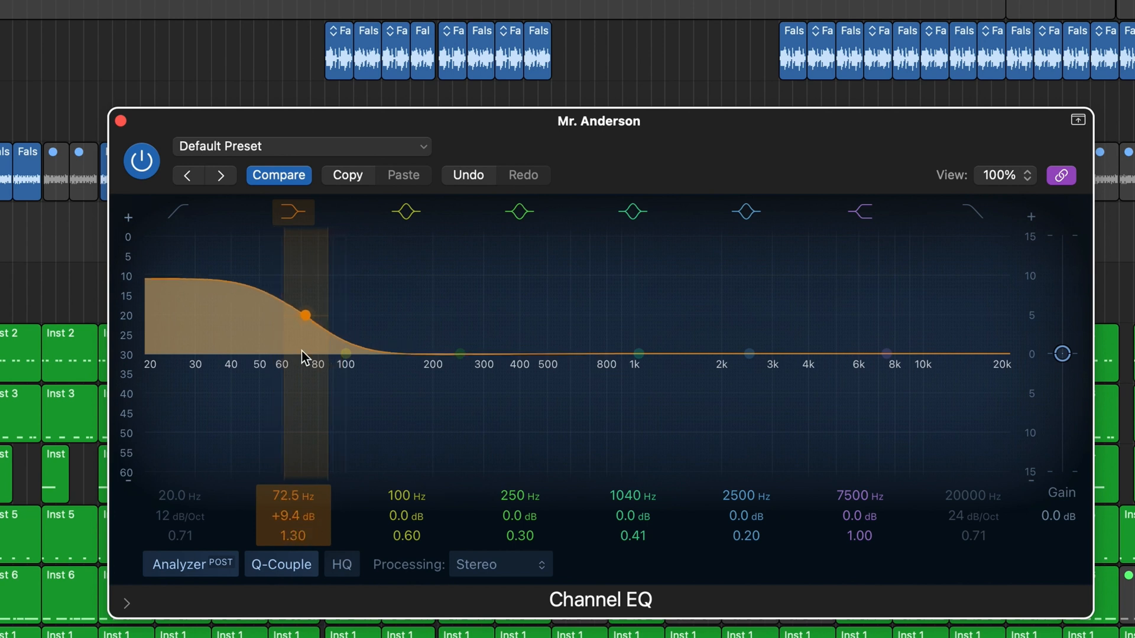
left_click_drag(300, 329, 272, 311)
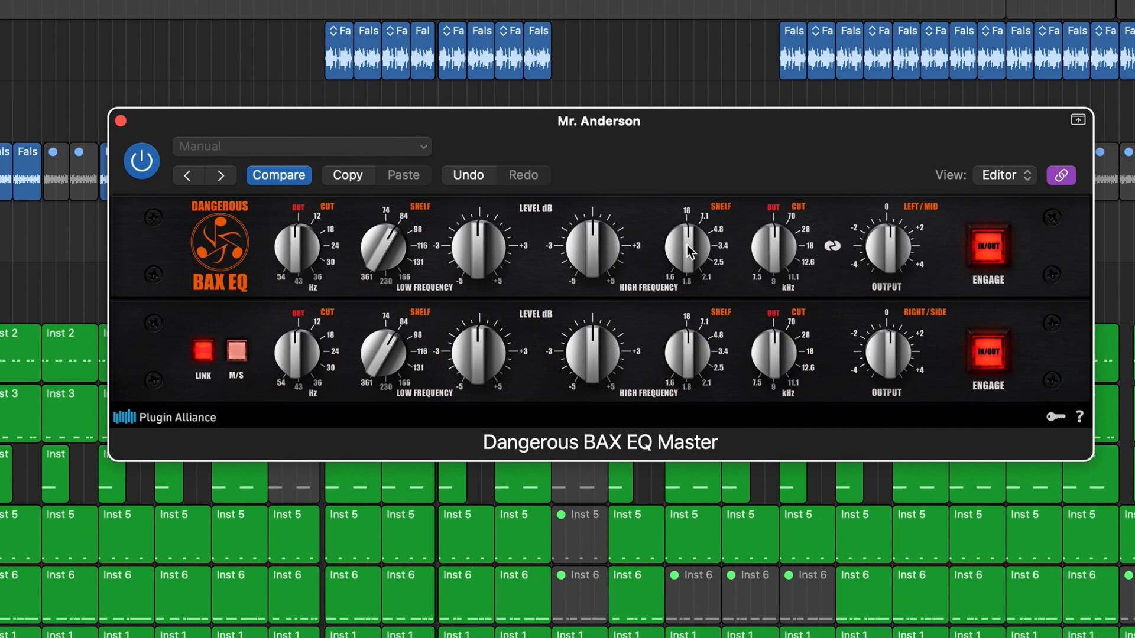
Set the BAX EQ's high-frequency shelf to 7.1 kHz, raise its low-frequency level slightly and lower the output
left_click_drag(691, 253, 688, 246)
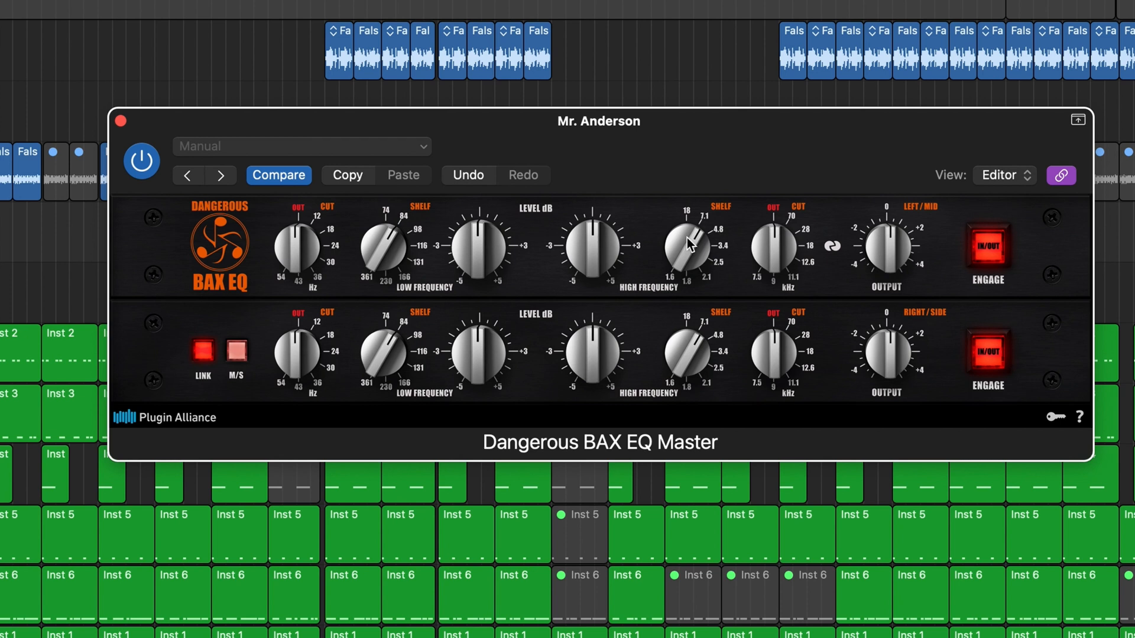
mouse_move(686, 228)
left_mouse_down()
mouse_move(685, 243)
mouse_move(686, 232)
left_mouse_up()
left_click_drag(486, 269, 487, 253)
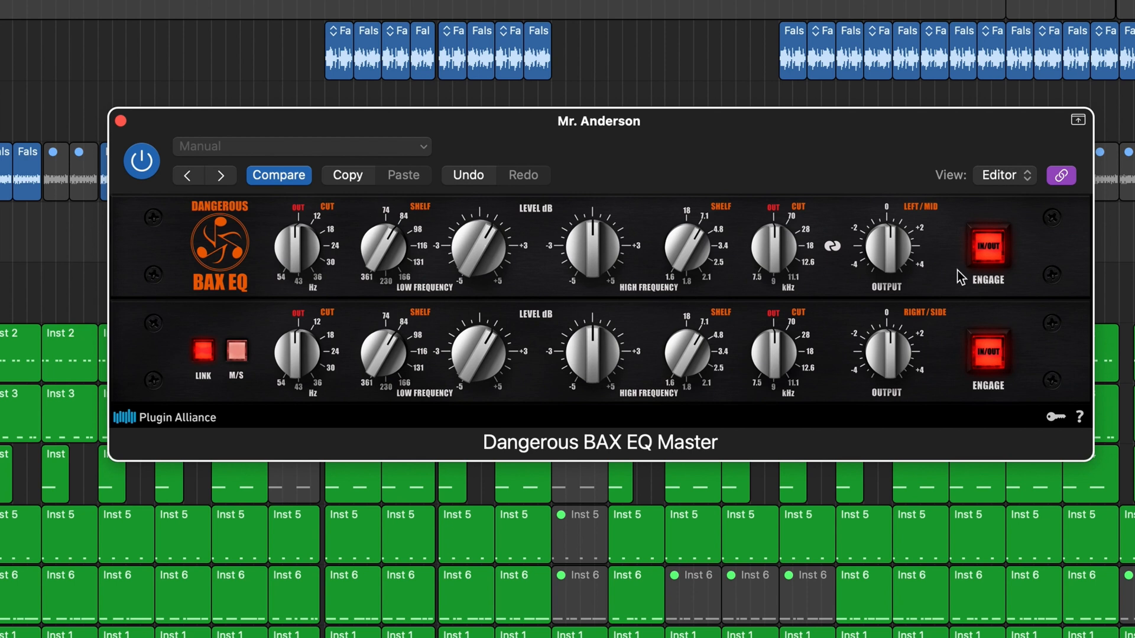
left_click_drag(888, 258, 888, 273)
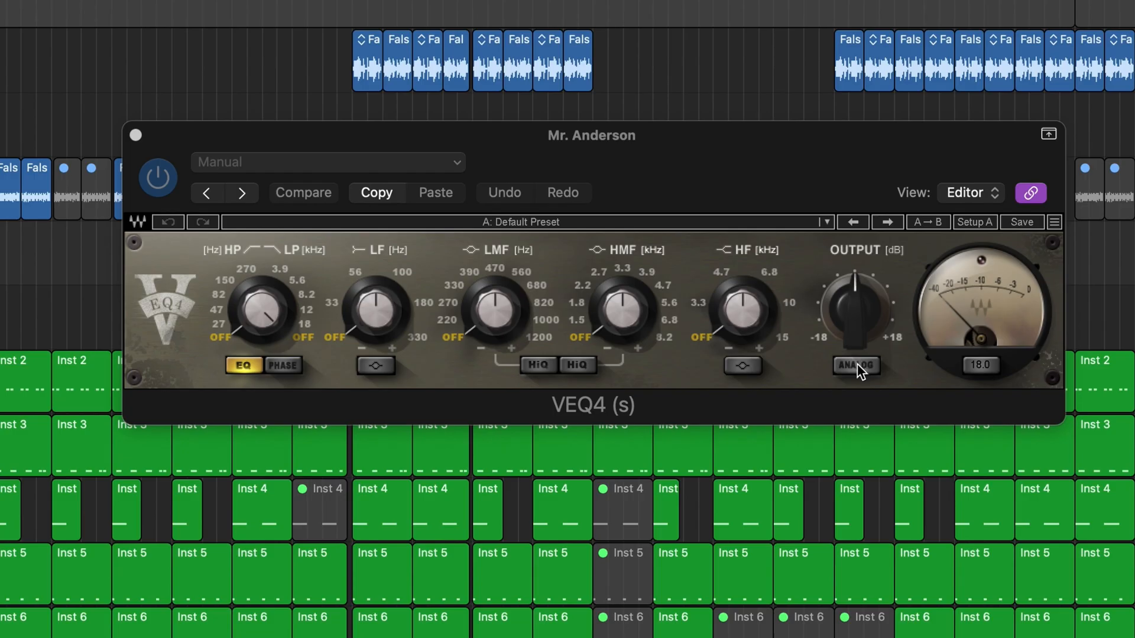
Try the VEQ4's analog mode and set its LF band frequency to 56 Hz
left_click(837, 305)
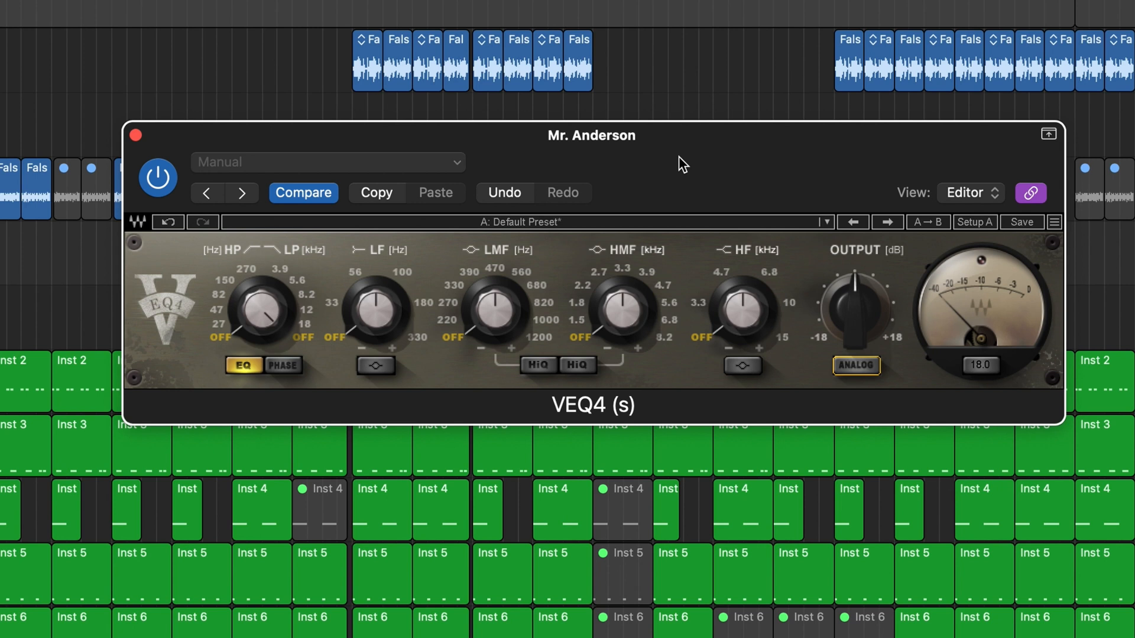
left_click_drag(678, 159, 661, 166)
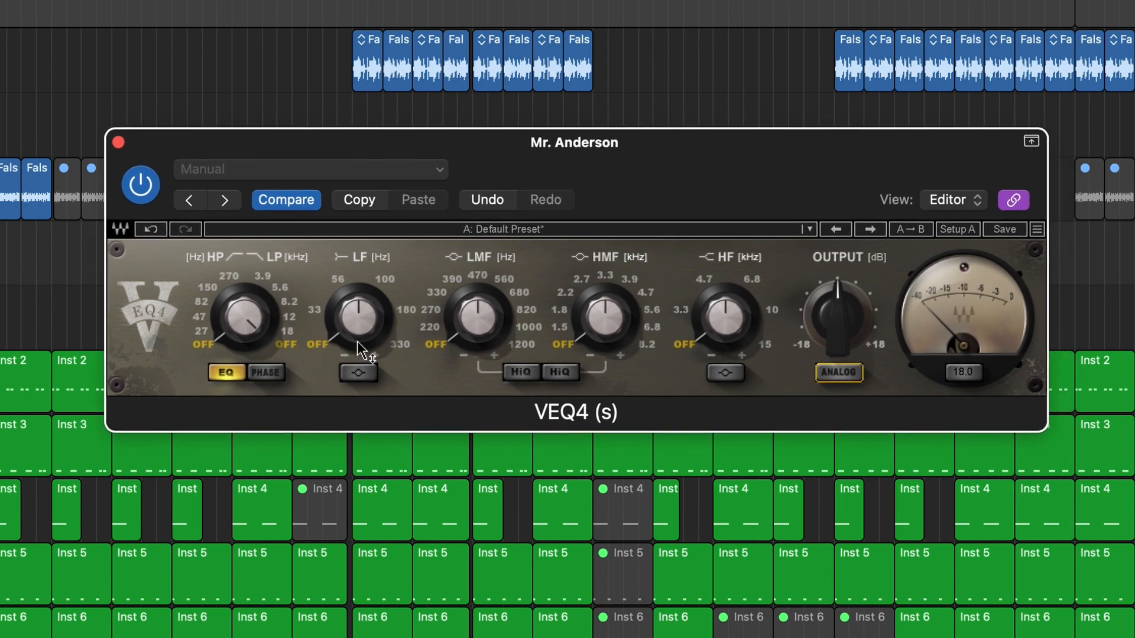
left_click_drag(357, 335, 357, 322)
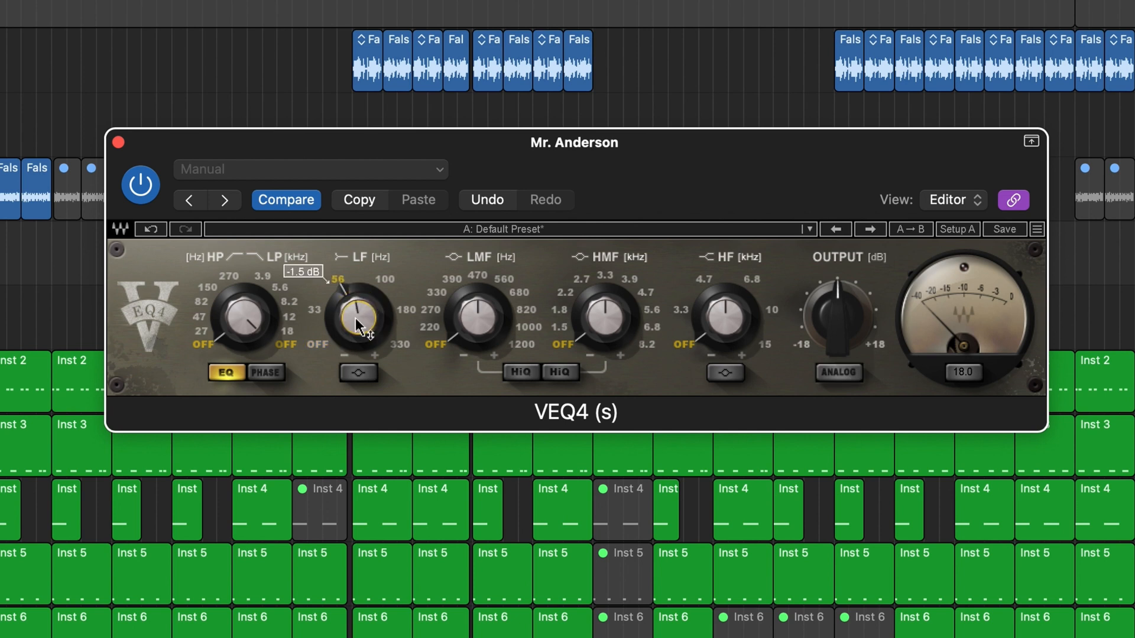
Try the VEQ4's LF bell, phase and EQ switches, and turn analog mode on
left_click(358, 374)
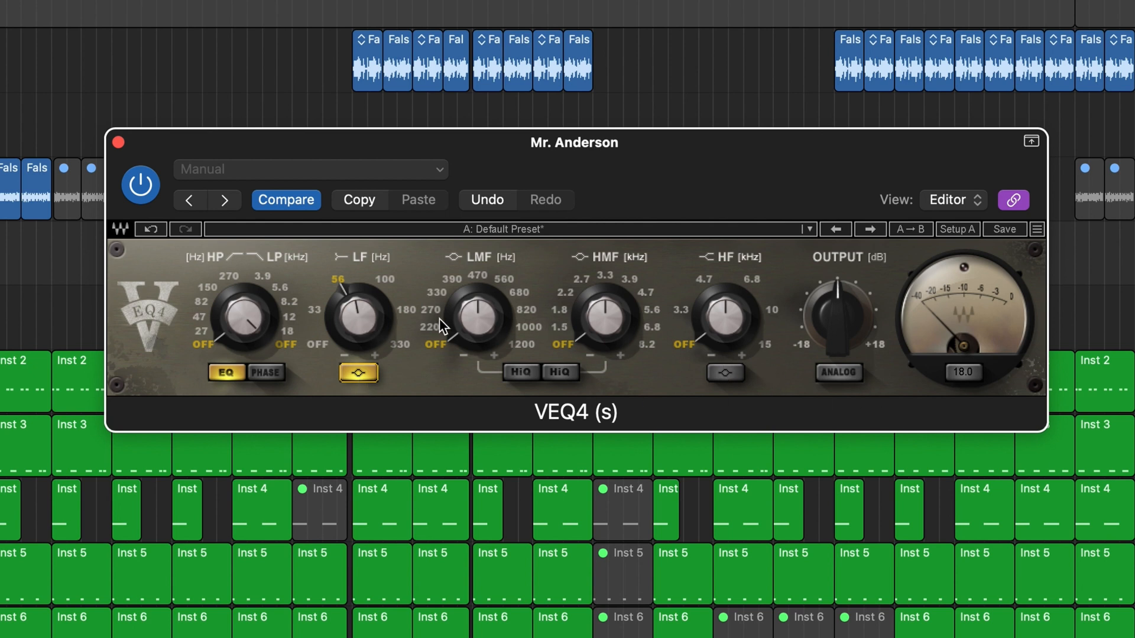
left_click(365, 376)
left_click(264, 372)
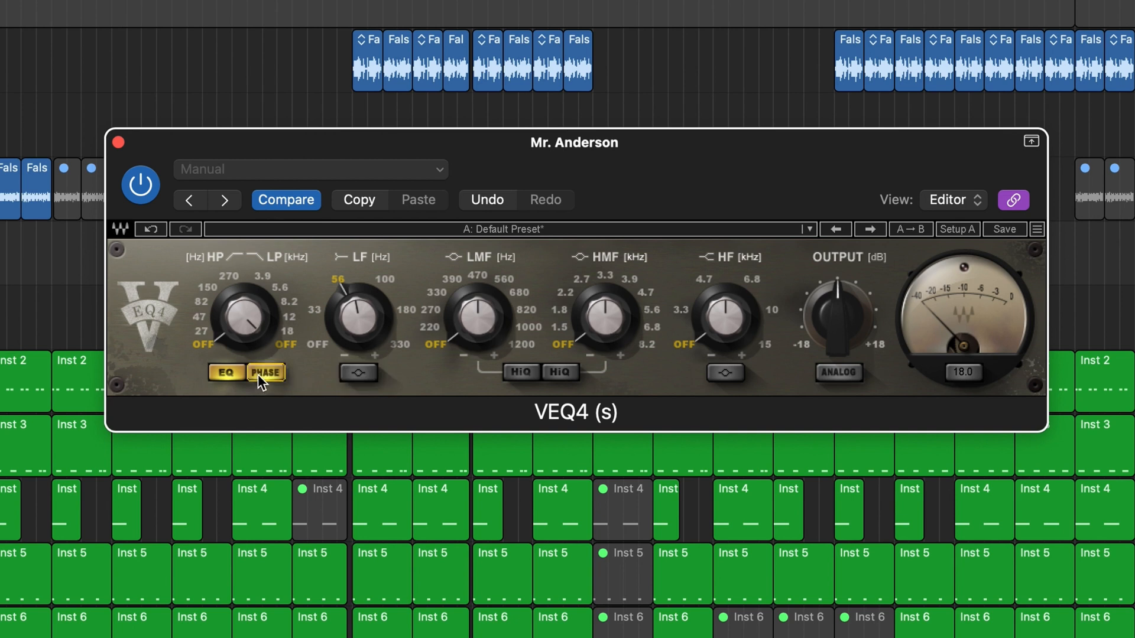
left_click(260, 374)
left_click(224, 374)
left_click(833, 371)
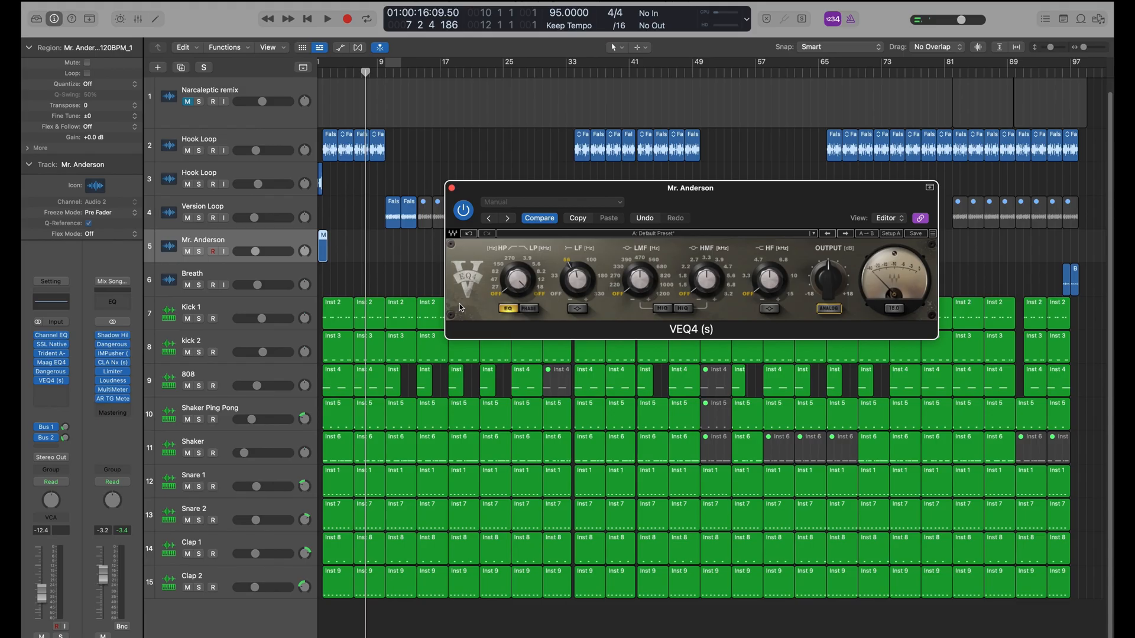
Reopen the SSL Native Channel Strip 2 on the selected audio track, followed by its Channel EQ for comparison
left_click(51, 382)
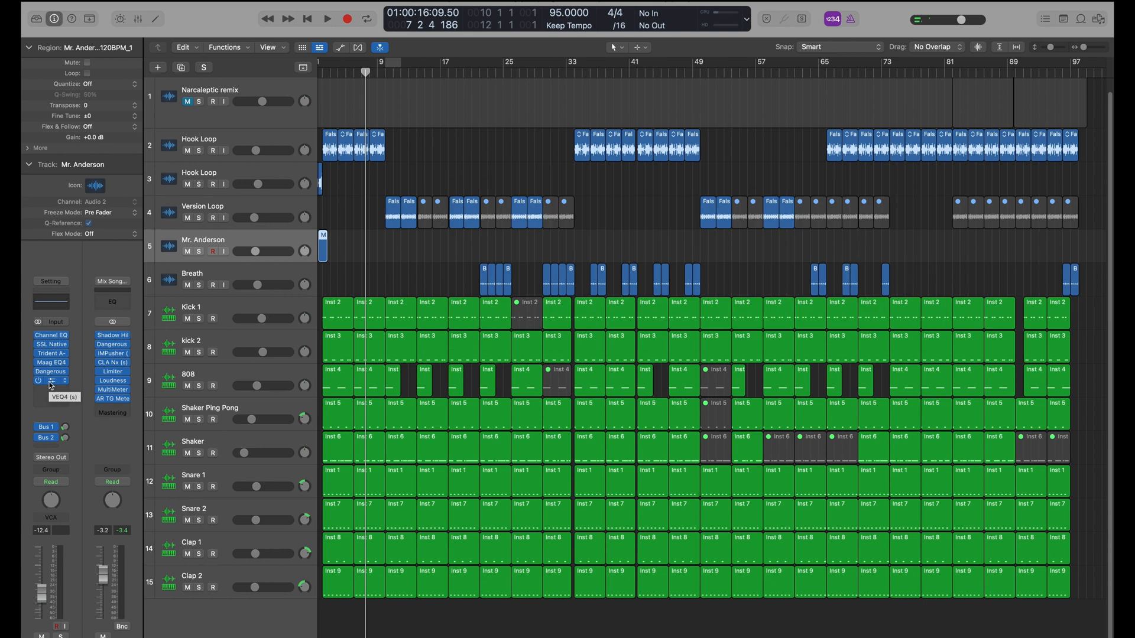
left_click(53, 345)
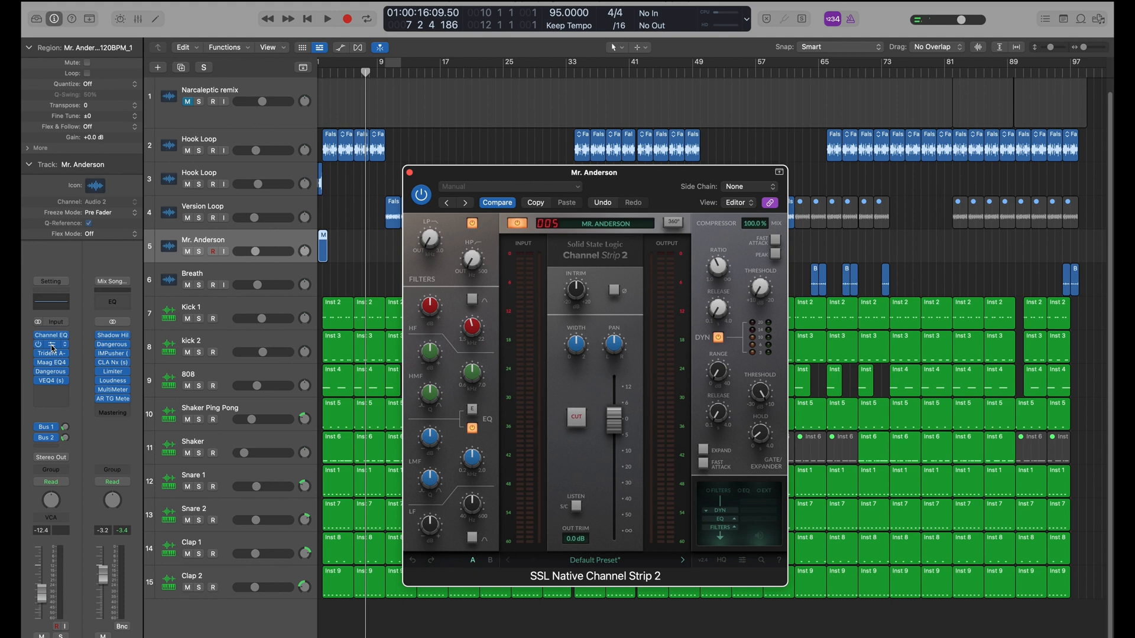
left_click(51, 335)
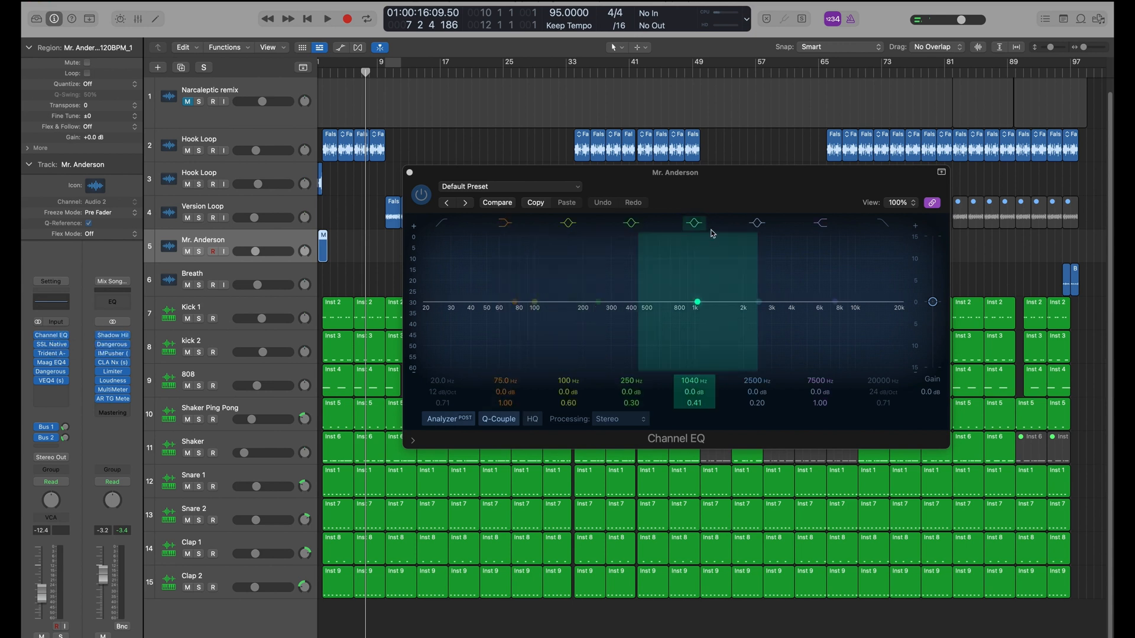
left_click(709, 190)
left_click_drag(709, 191, 650, 188)
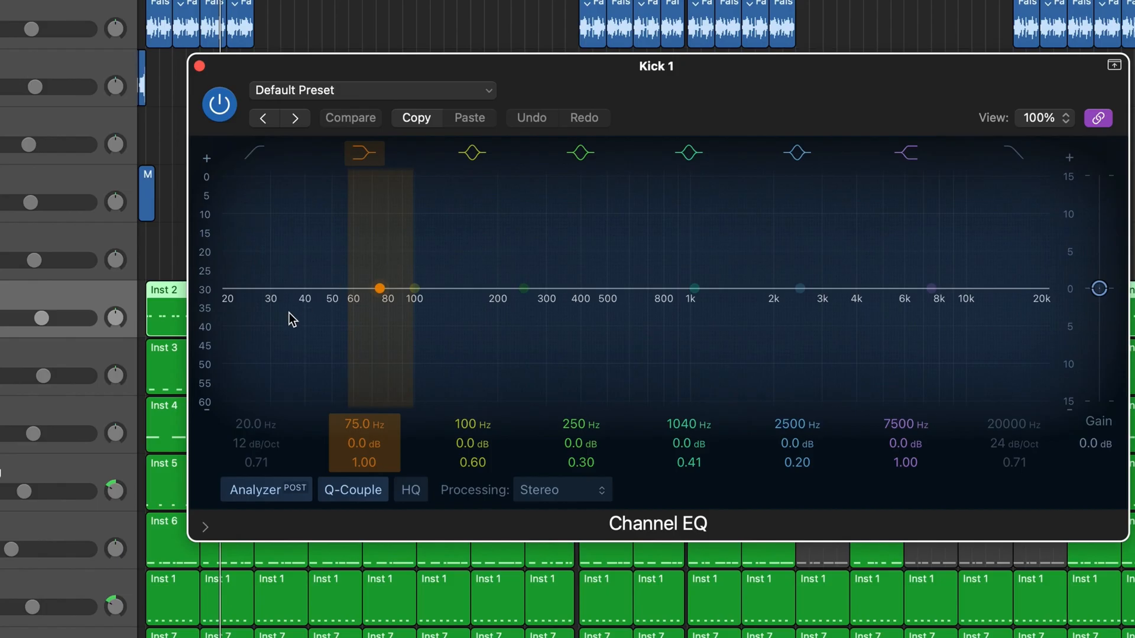
Play the project and enable the high-cut filter in Kick 1's Channel EQ, lowering its cutoff to 222 Hz
key("space")
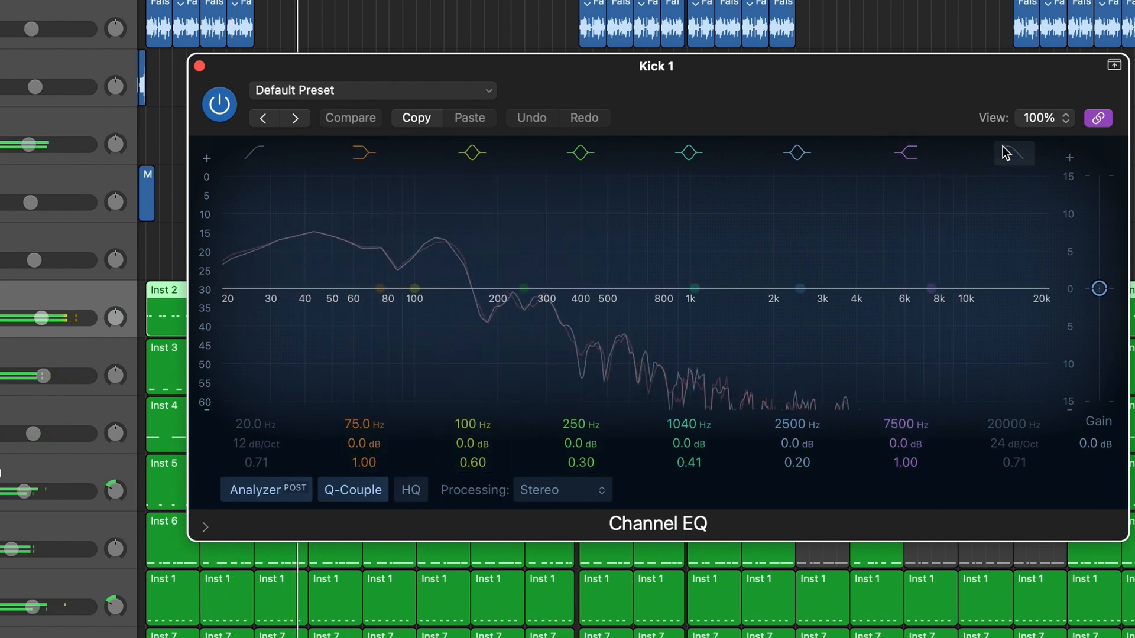
left_click(1018, 161)
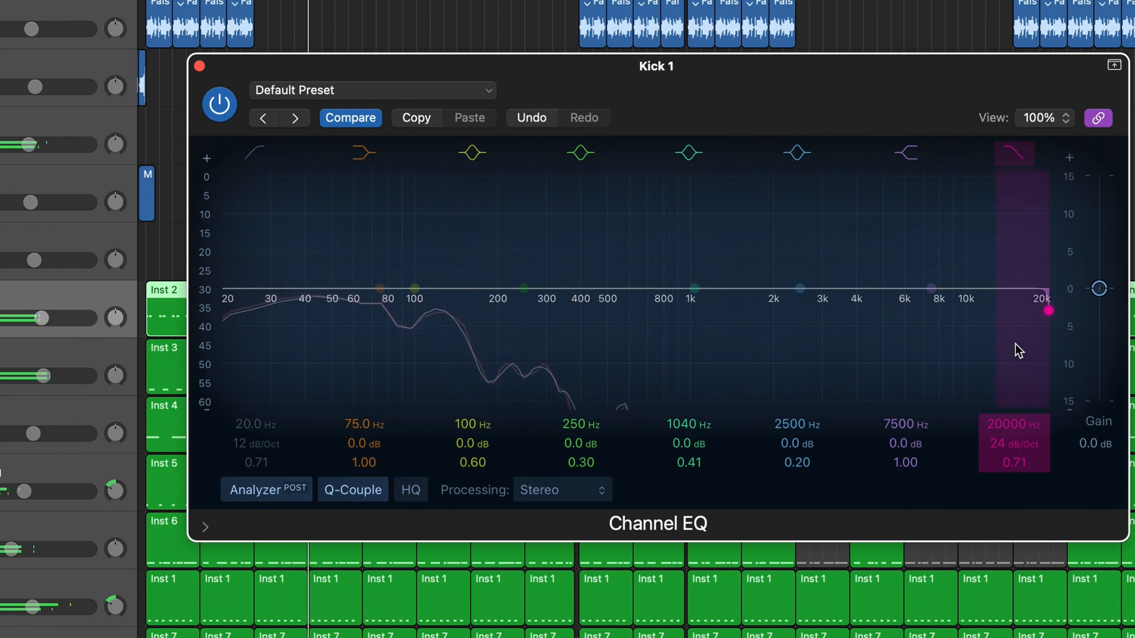
left_click_drag(1016, 350, 481, 331)
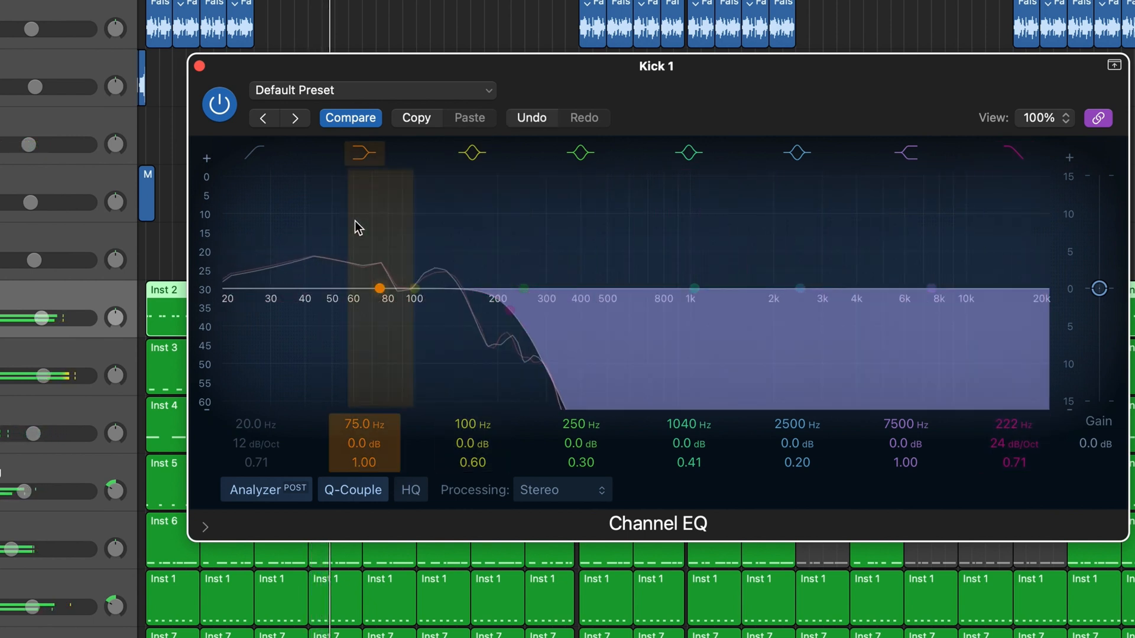
Enable Kick 1's low-cut filter, raise its cutoff to 91 Hz and set its Q to 1.20
left_click(253, 165)
left_click_drag(253, 337, 438, 353)
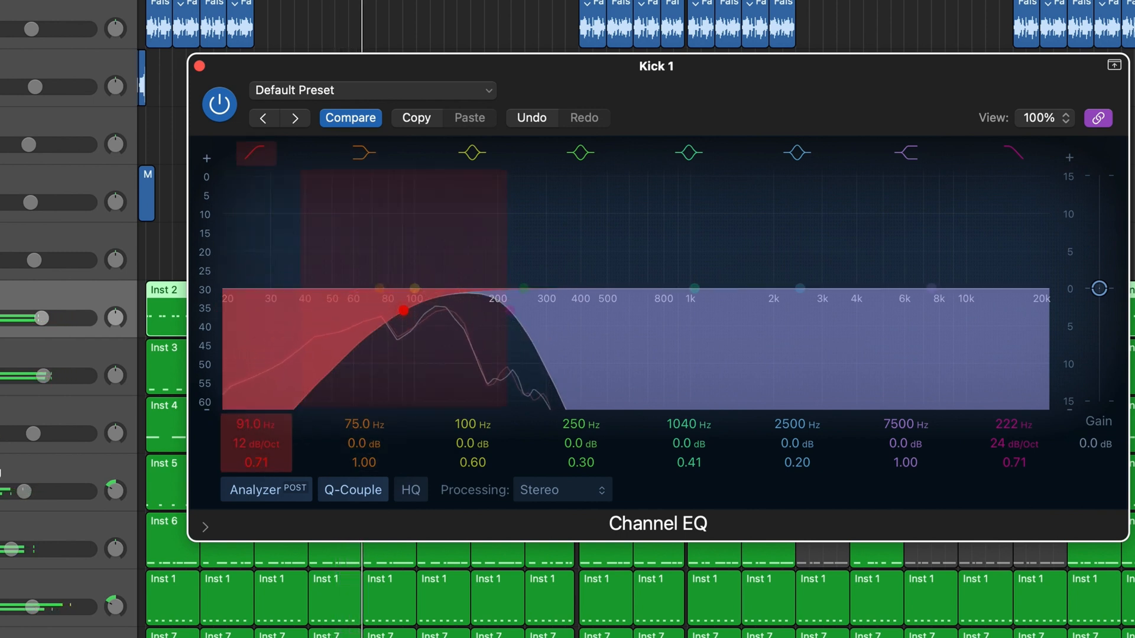
mouse_move(260, 463)
left_mouse_down()
mouse_move(260, 431)
mouse_move(256, 478)
left_mouse_up()
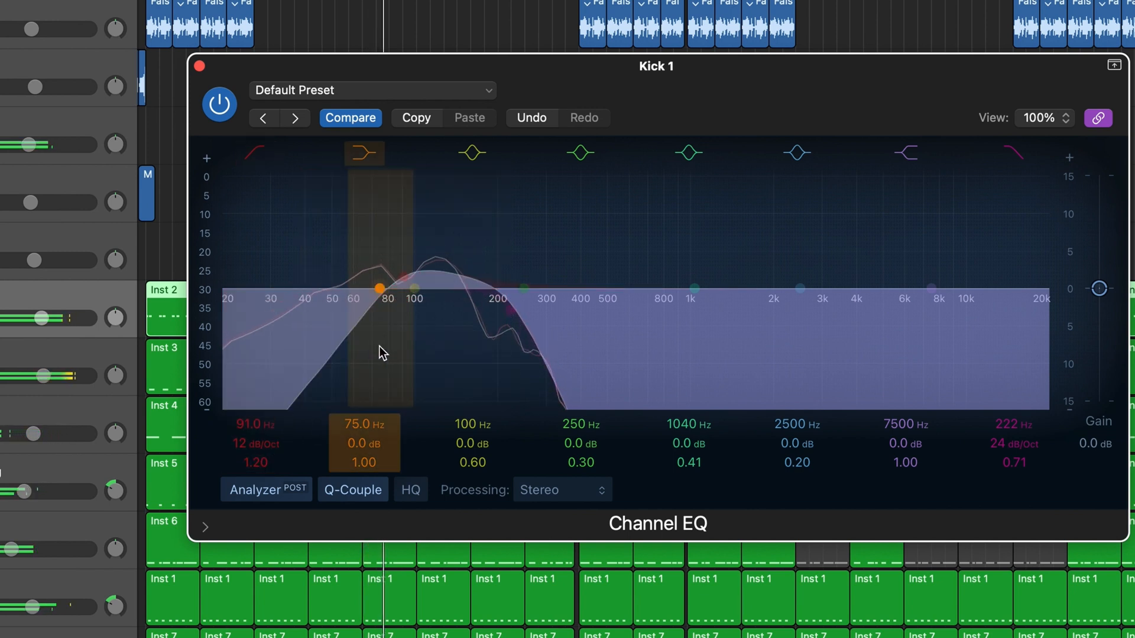
Sweep the low-cut filter up to 242 Hz and back down, and bring the boosted low shelf down to about 0 dB
left_click_drag(380, 349, 385, 346)
left_click_drag(403, 276, 533, 268)
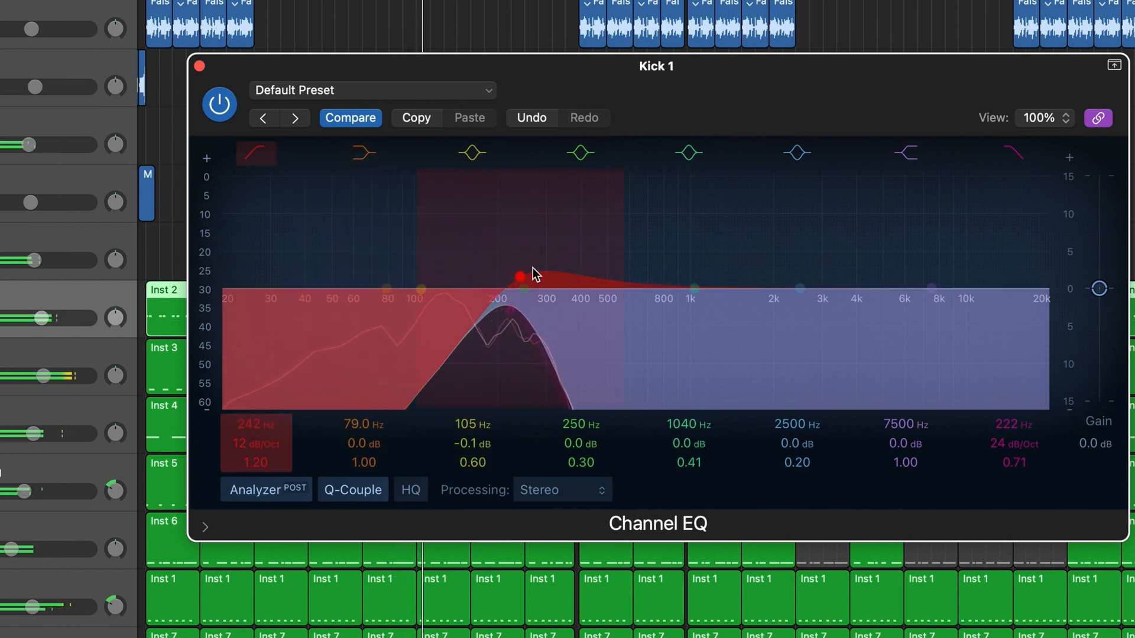
left_click_drag(533, 268, 453, 268)
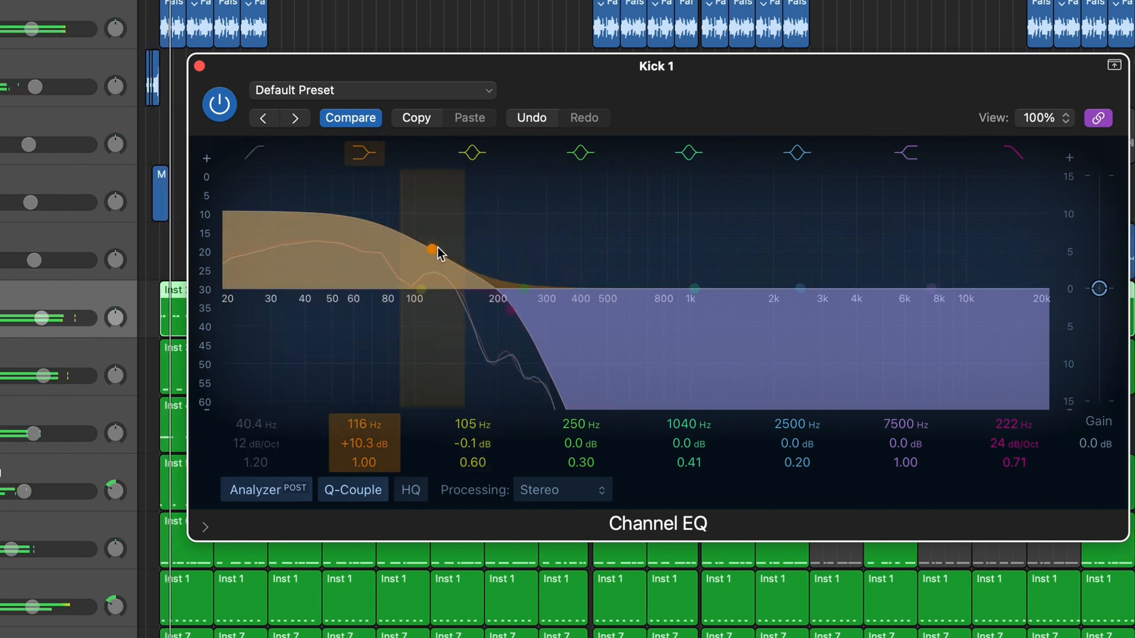
left_click_drag(437, 248, 410, 469)
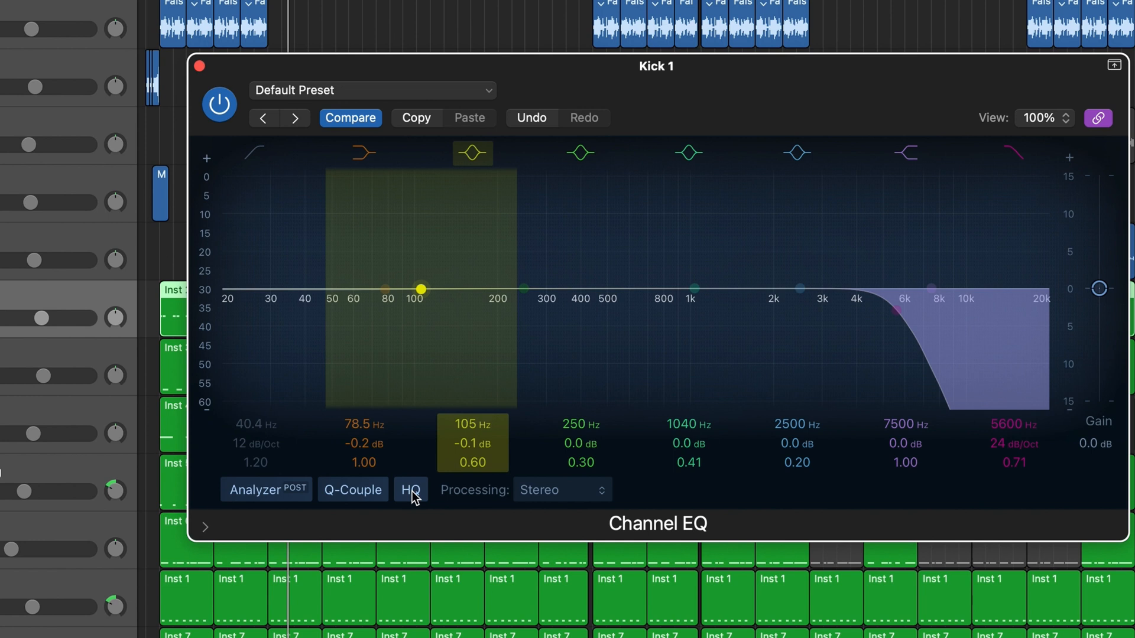
Look through the Channel EQ's processing modes, and toggle the analyzer and Q-Couple off and back on
left_click(561, 490)
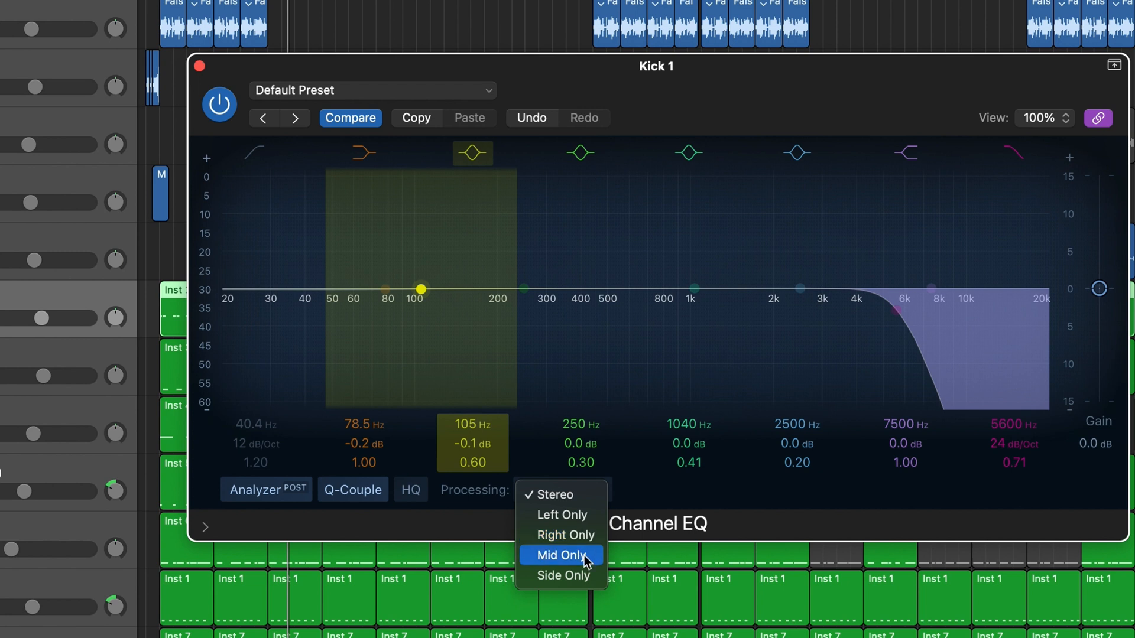
left_click(653, 496)
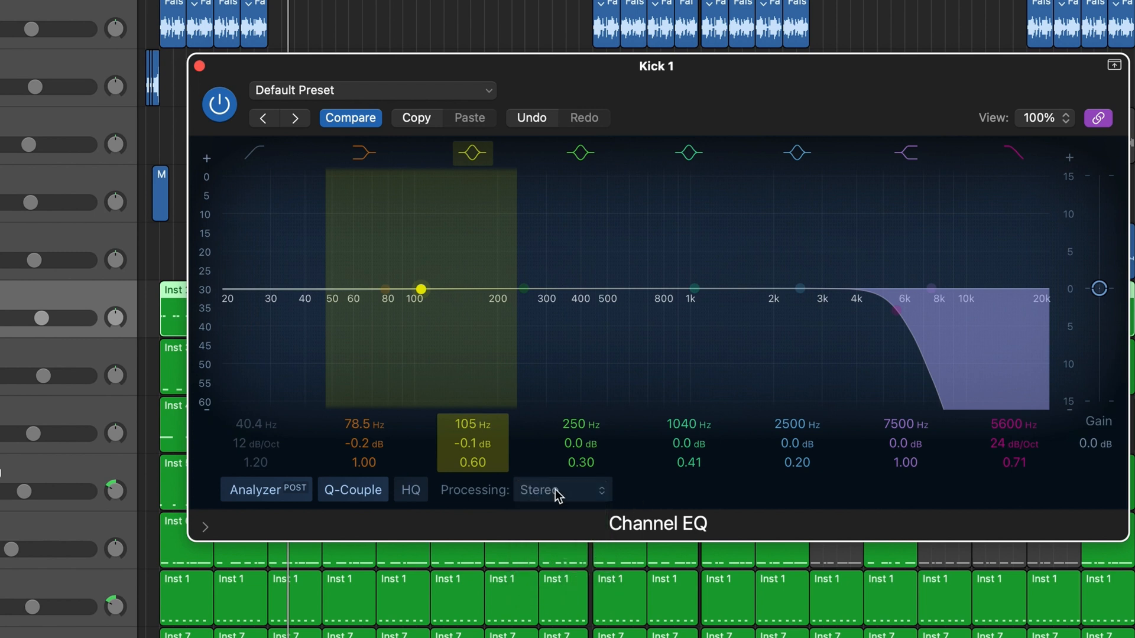
left_click(283, 494)
left_click(283, 494)
left_click(360, 490)
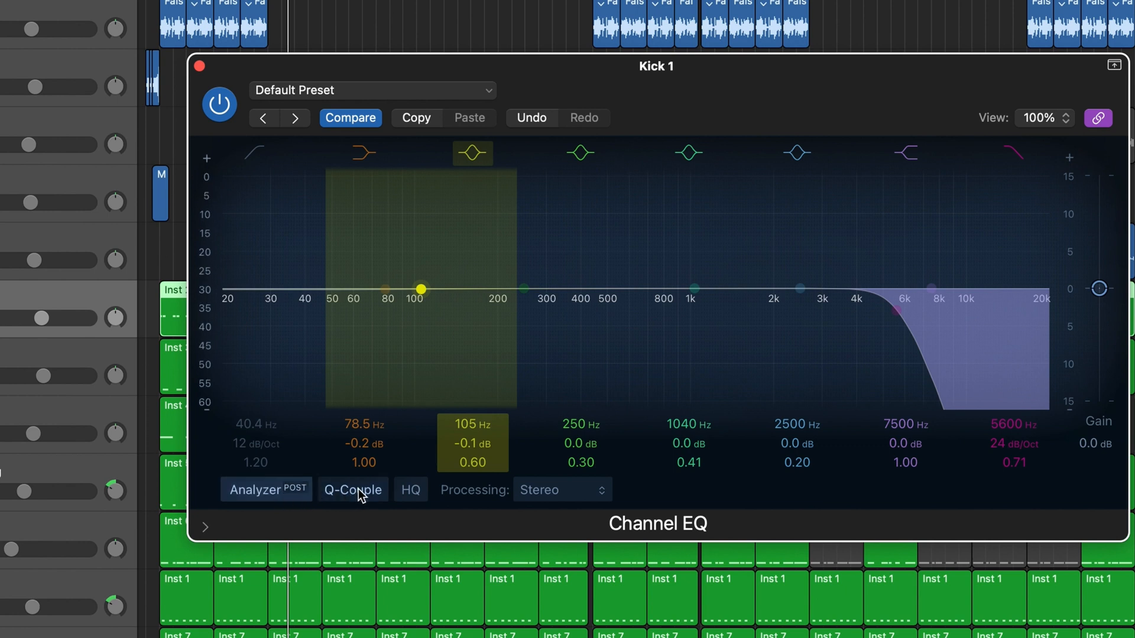
left_click(359, 490)
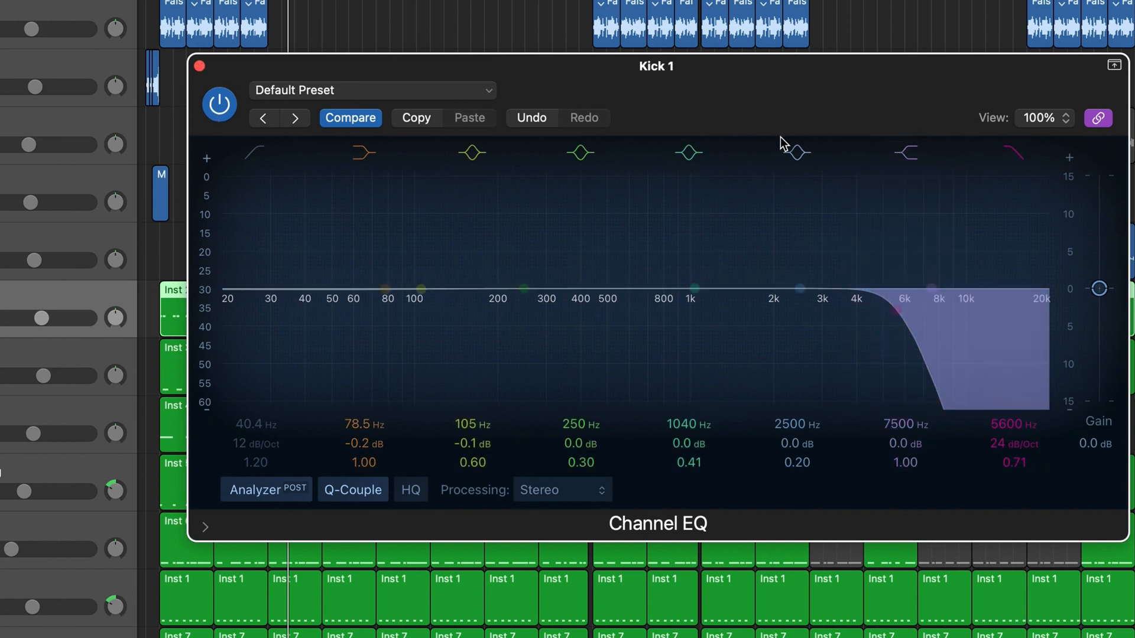
Turn off the link mode of Kick 1's Channel EQ window
left_click(1088, 119)
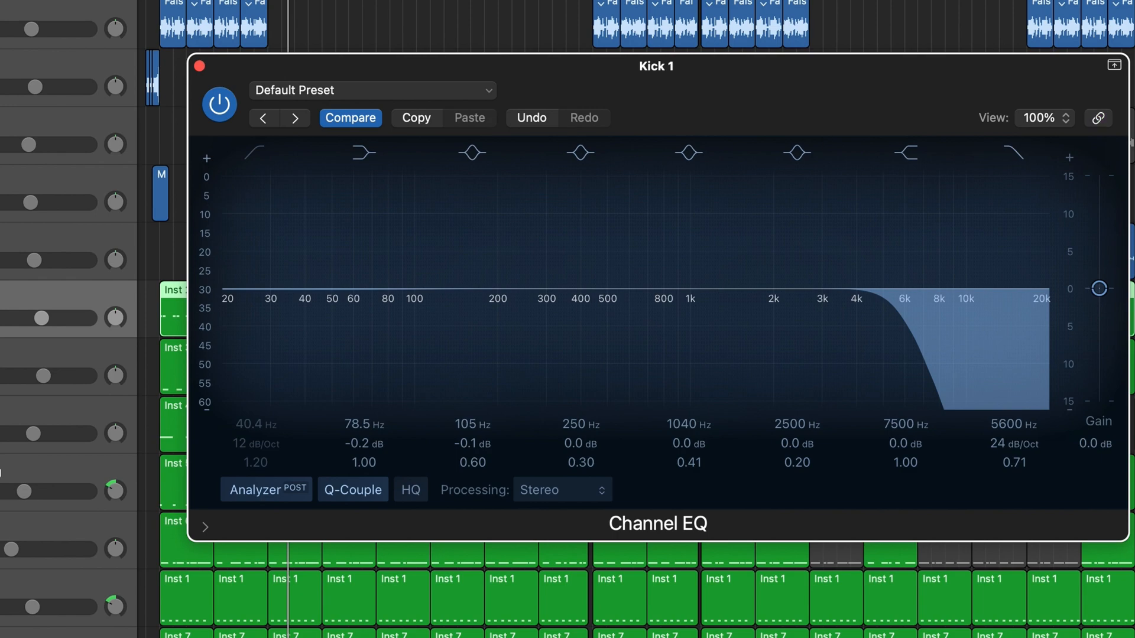